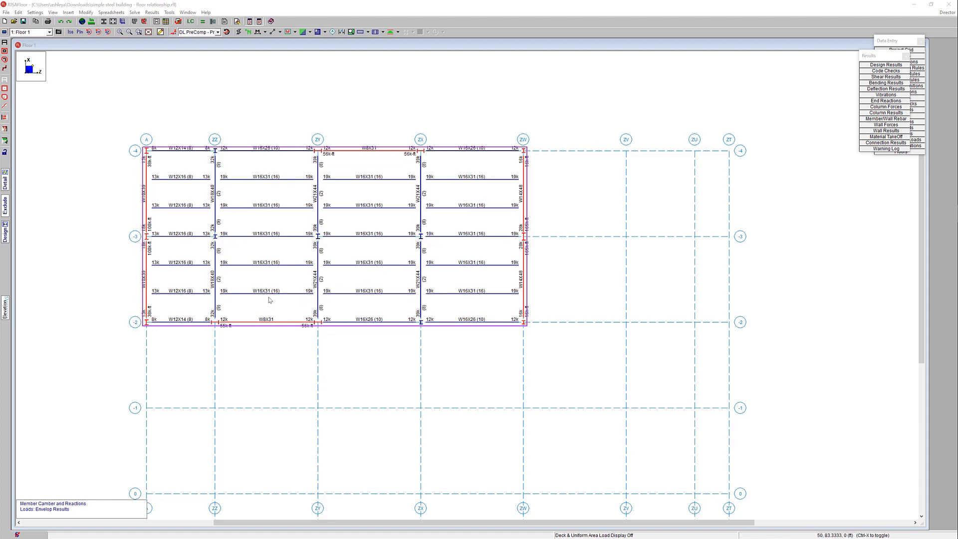
Step: Examine the member sizes and end reactions on the RISAFloor Floor 1 plan
{"action": "left_click", "coordinate": [343, 228]}
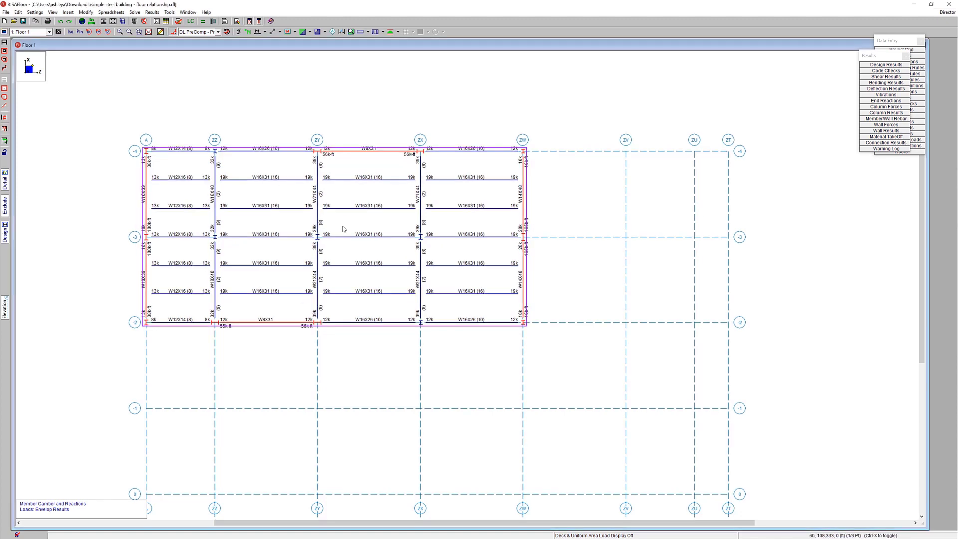
{"action": "scroll", "coordinate": [344, 228], "scroll_direction": "up", "scroll_amount": 2}
{"action": "scroll", "coordinate": [295, 269], "scroll_direction": "up", "scroll_amount": 1}
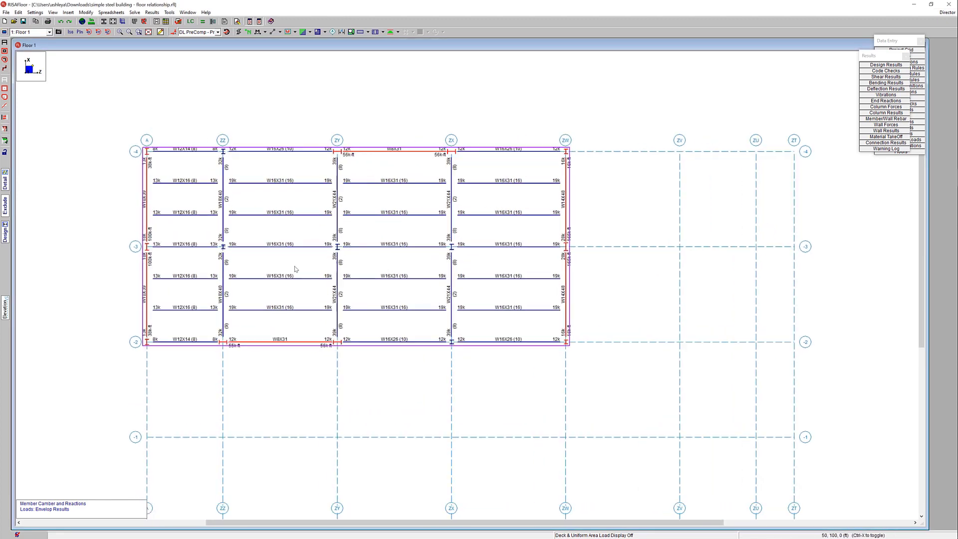
{"action": "scroll", "coordinate": [295, 269], "scroll_direction": "up", "scroll_amount": 1}
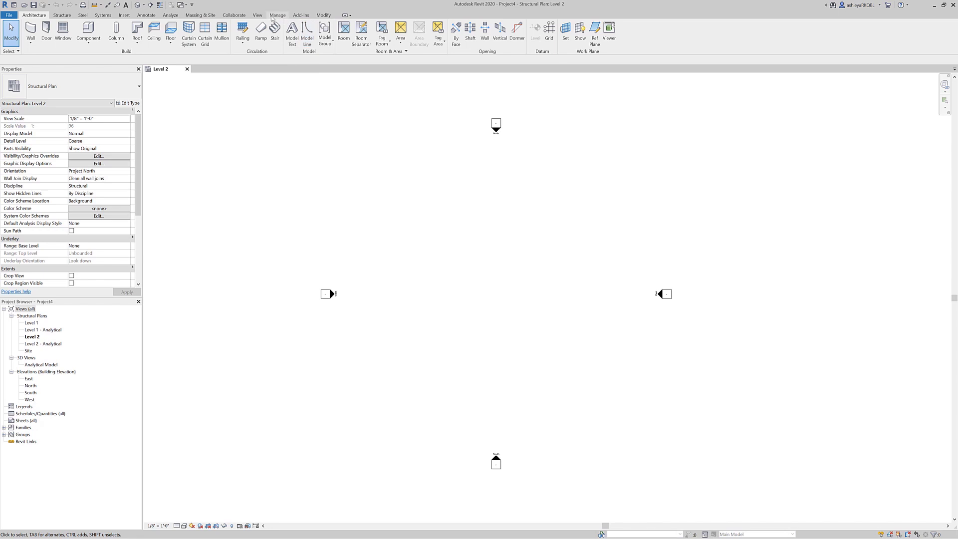
Step: In Revit, start an import from RISA and review its general and advanced settings, keeping Update Geometry and Sizes as the import process
{"action": "left_click", "coordinate": [301, 16]}
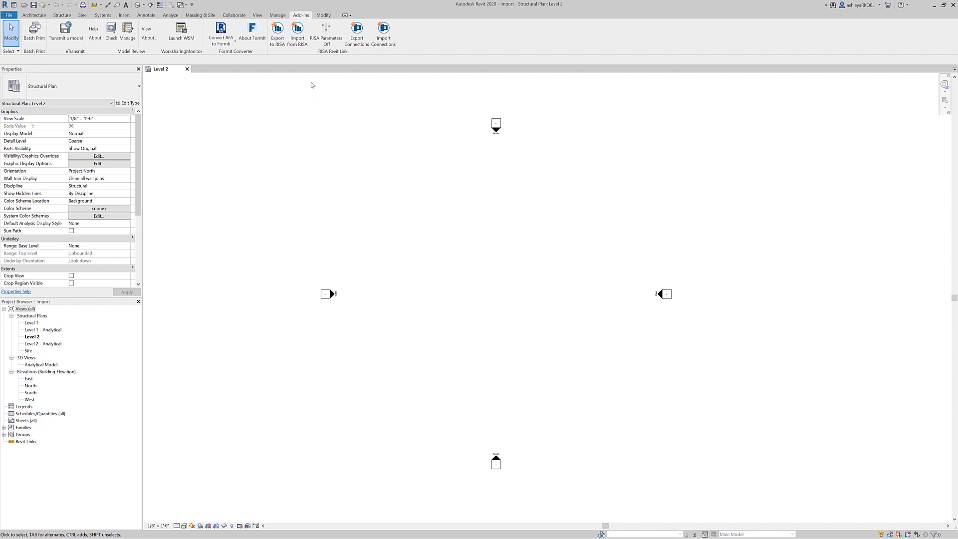
{"action": "left_click", "coordinate": [300, 40]}
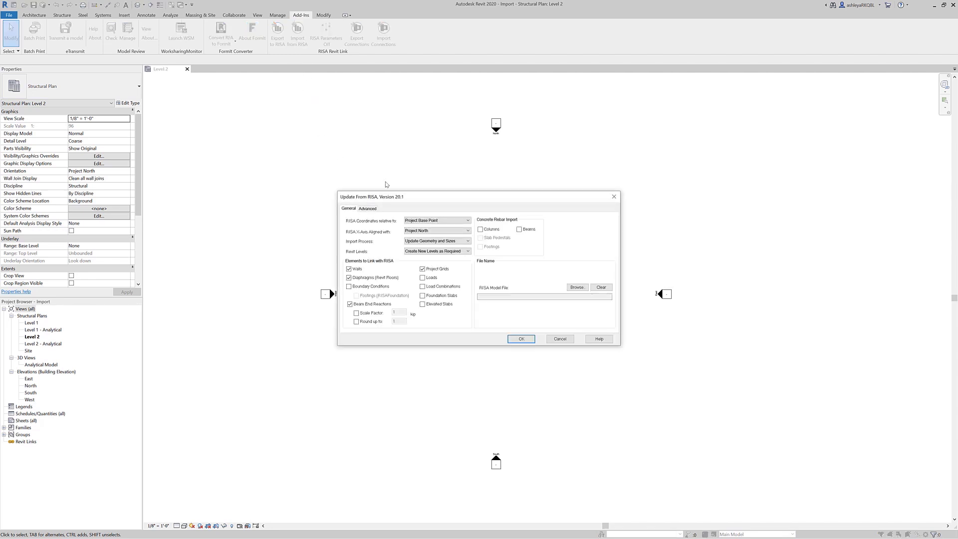
{"action": "left_click_drag", "start_coordinate": [398, 199], "coordinate": [356, 144]}
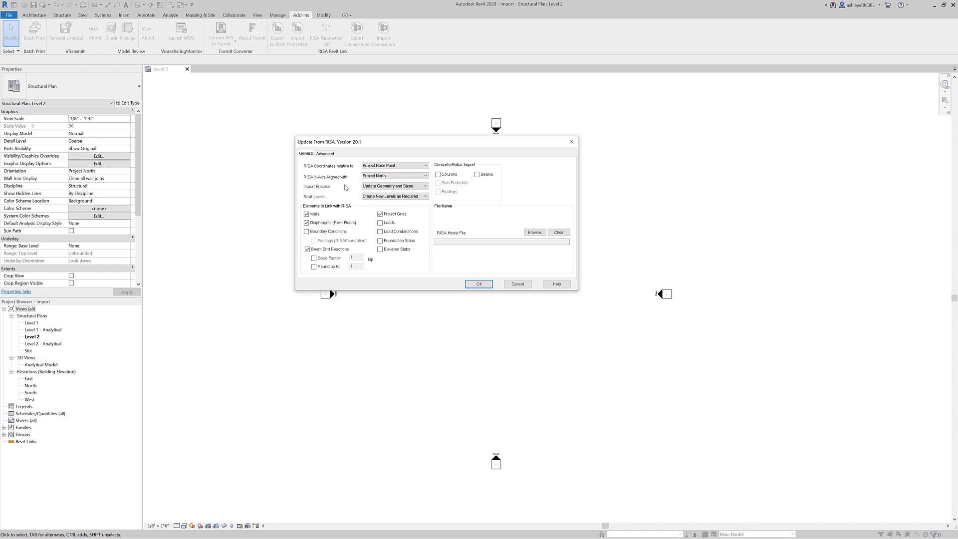
{"action": "left_click", "coordinate": [390, 186]}
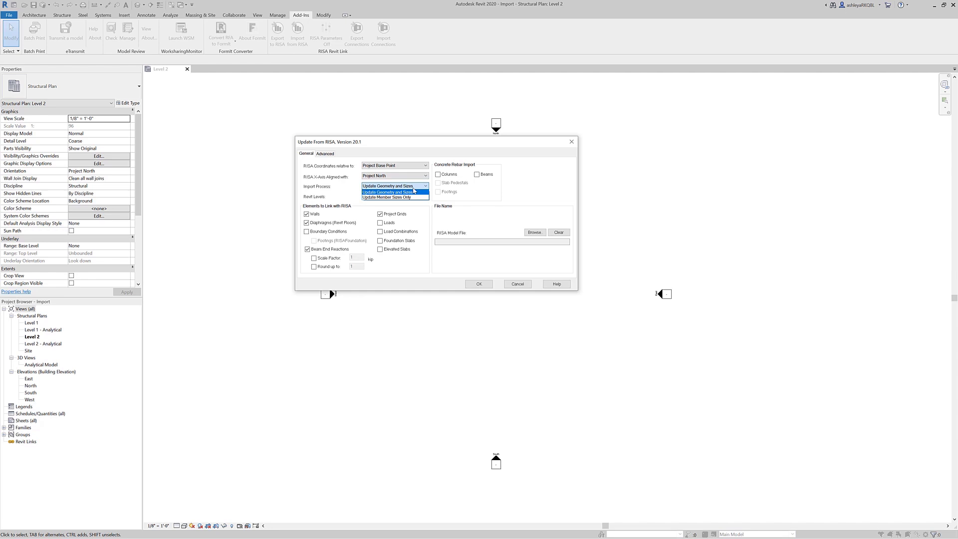
{"action": "left_click", "coordinate": [350, 188]}
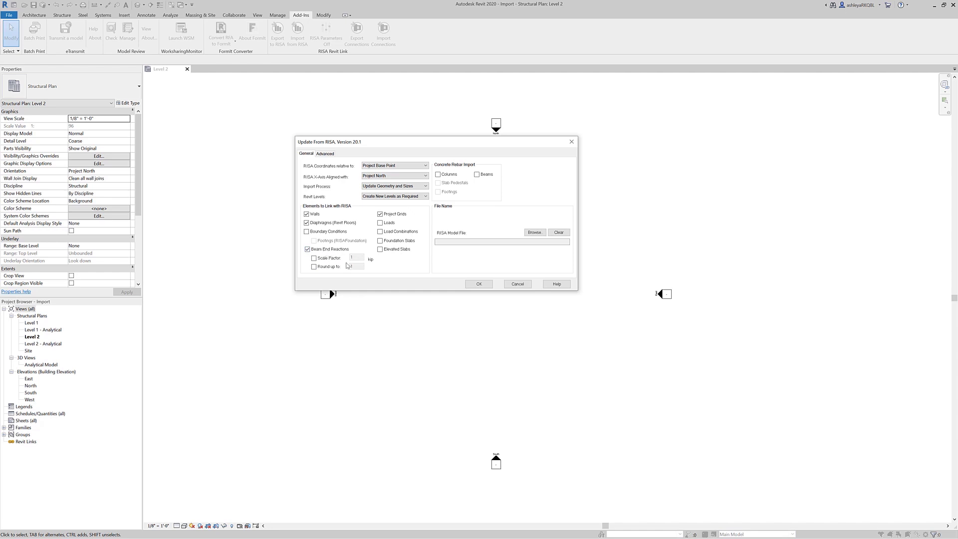
{"action": "left_click", "coordinate": [326, 153]}
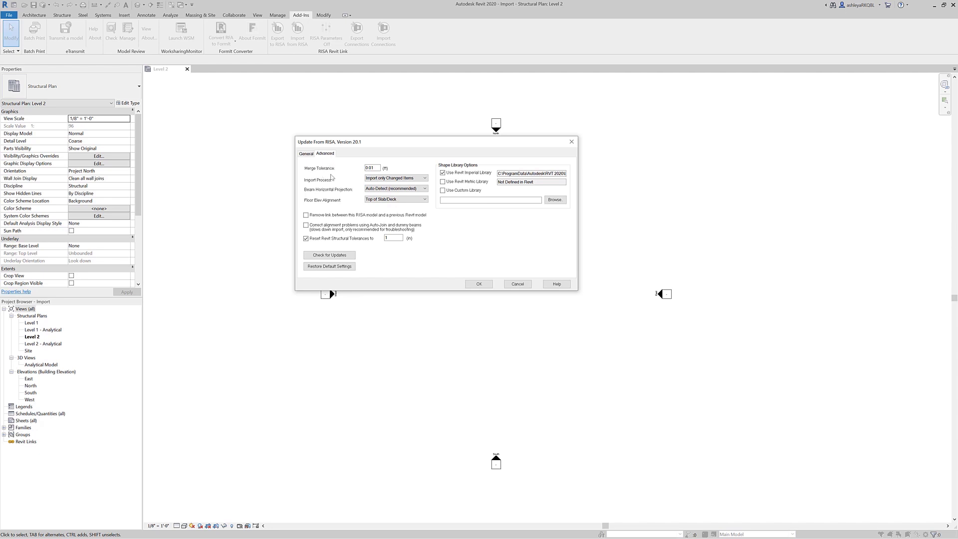
{"action": "left_click", "coordinate": [306, 154]}
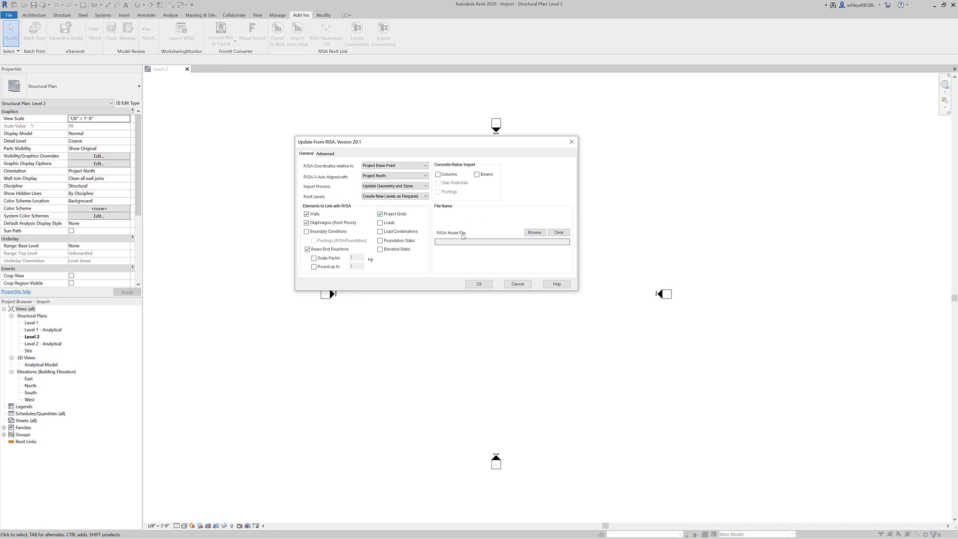
Step: Import the RISAFloor file "simple steel building - floor relationship" without saving the Revit model, and close the import report
{"action": "left_click", "coordinate": [535, 232]}
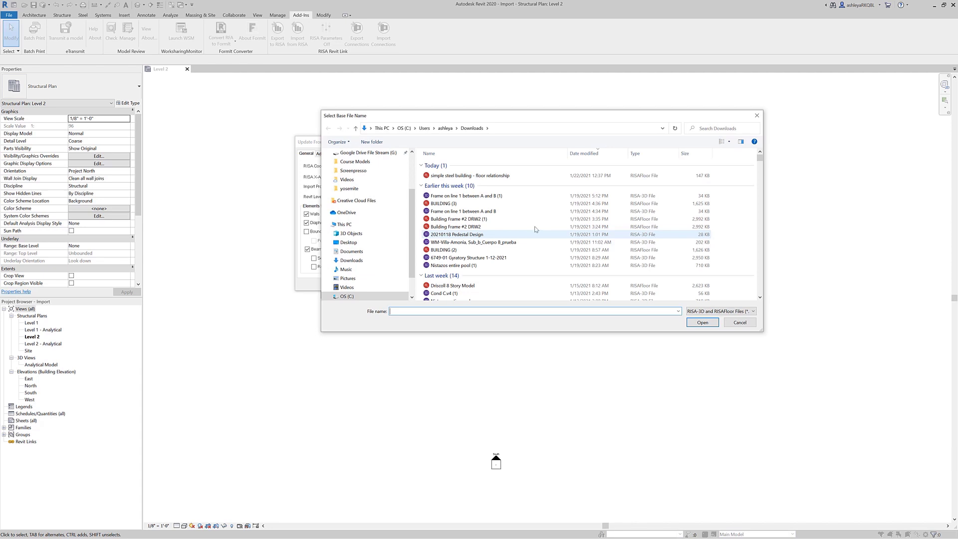
{"action": "left_click", "coordinate": [494, 178]}
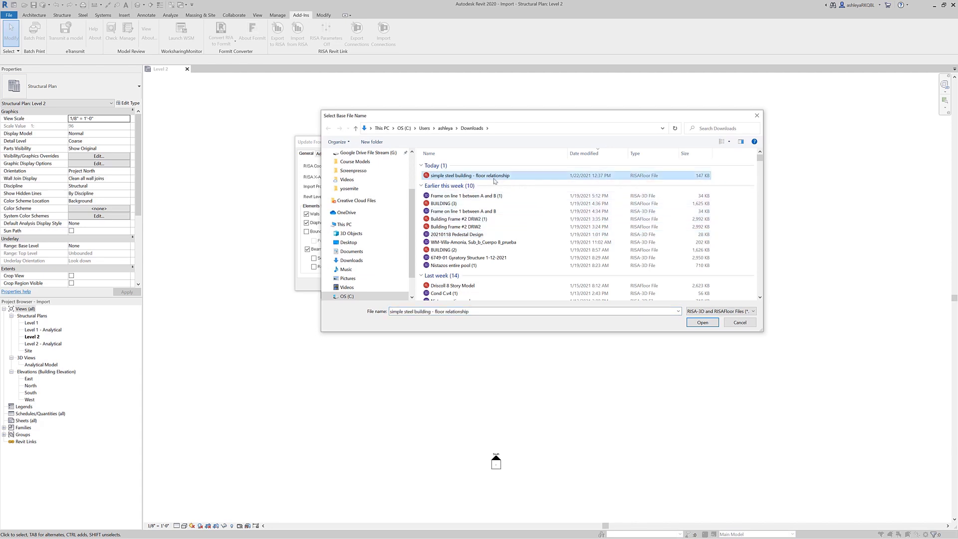
{"action": "left_click", "coordinate": [703, 323]}
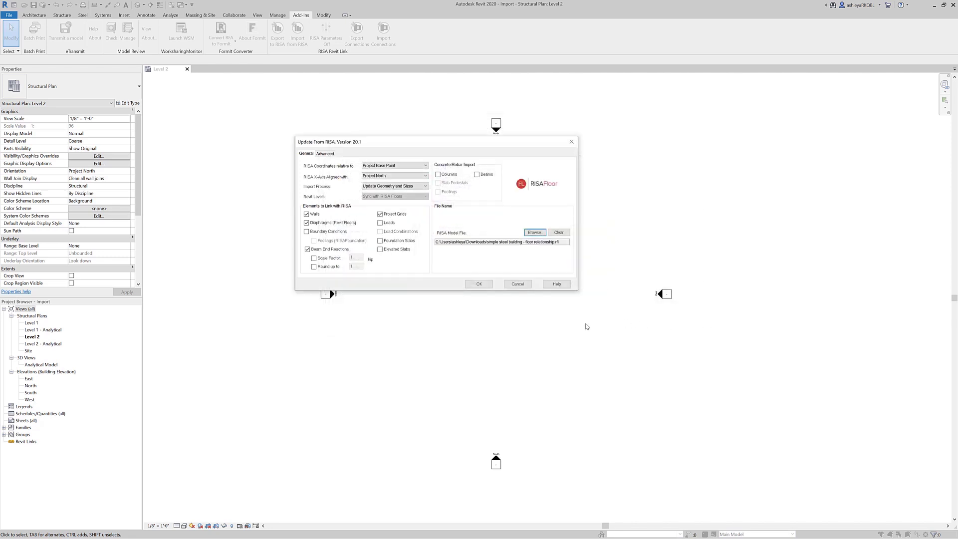
{"action": "left_click", "coordinate": [478, 284]}
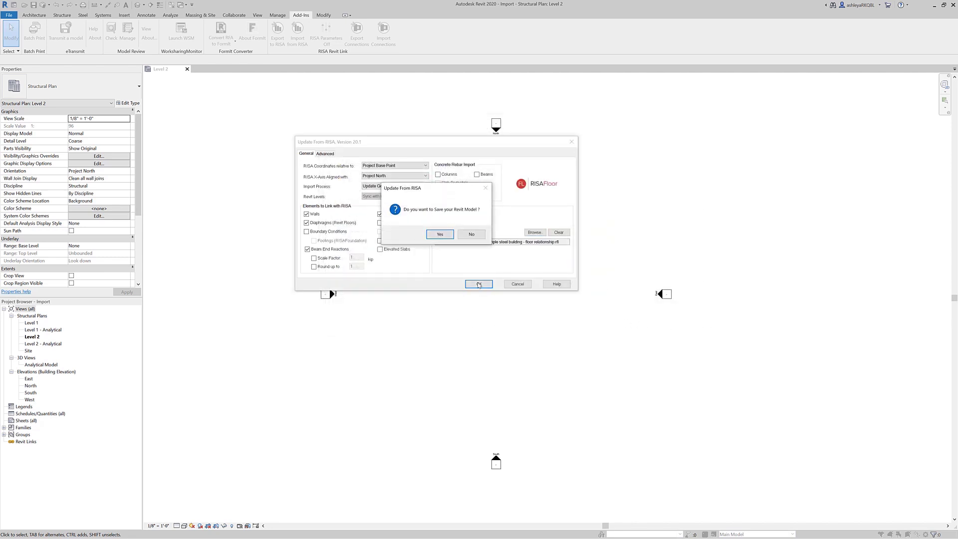
{"action": "left_click", "coordinate": [469, 235]}
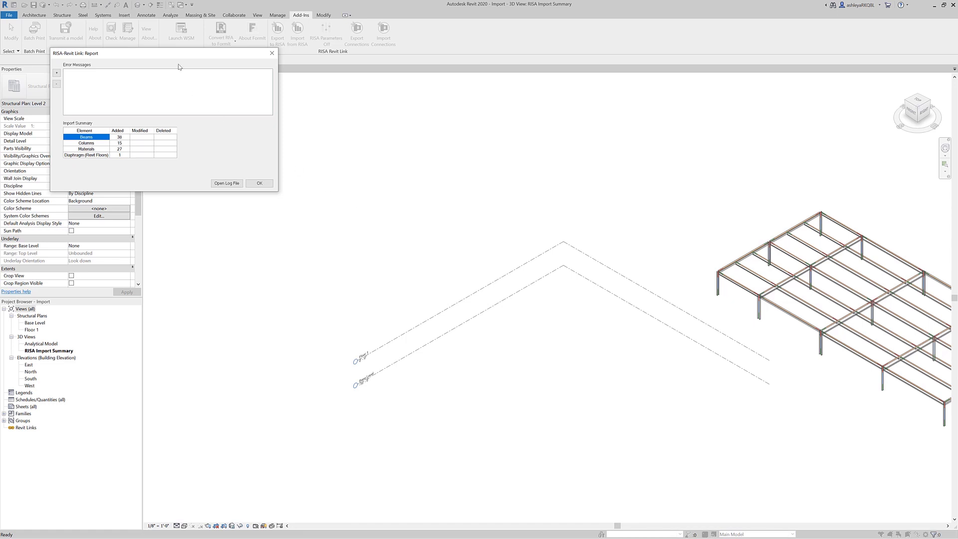
{"action": "left_click_drag", "start_coordinate": [182, 59], "coordinate": [226, 94]}
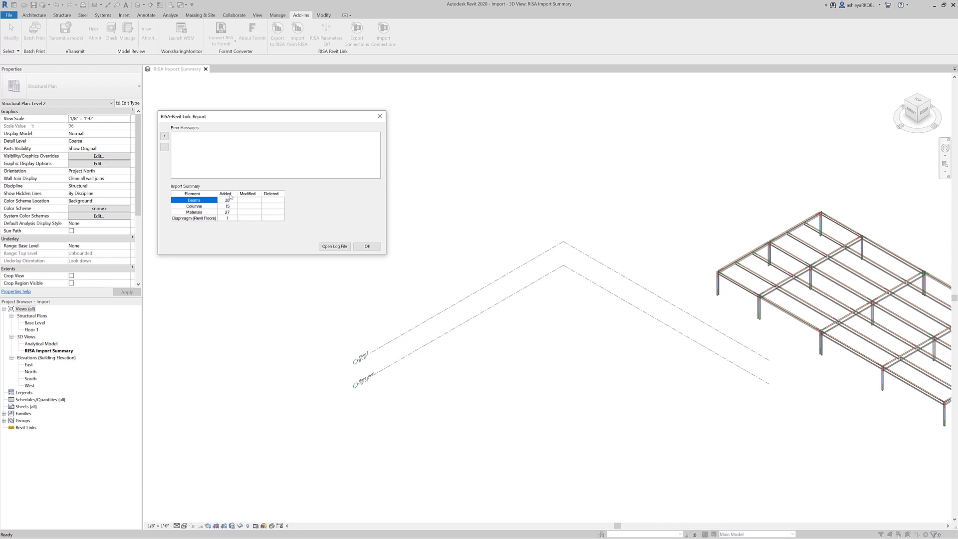
{"action": "left_click", "coordinate": [367, 248]}
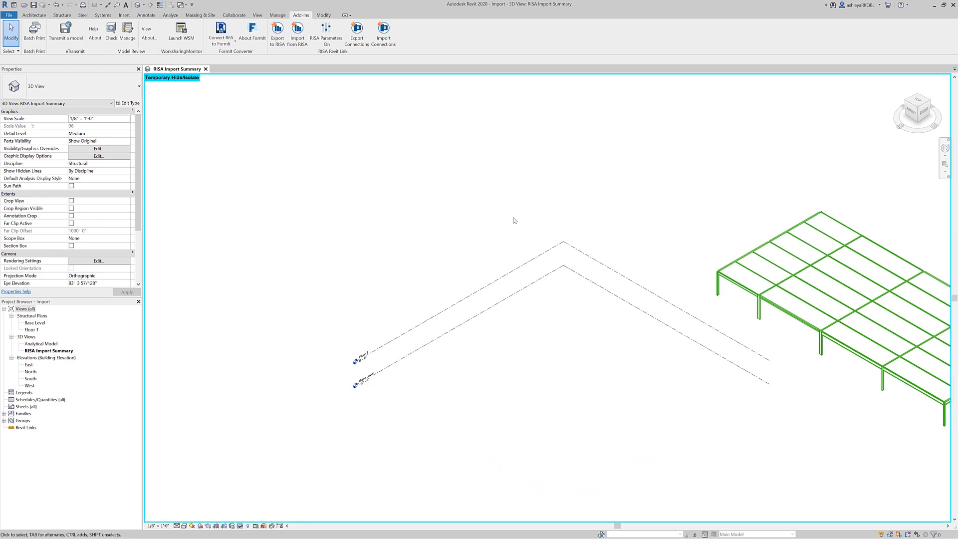
Step: Inspect the imported frame in 3D and open the Floor 1 structural plan
{"action": "middle_click_drag", "start_coordinate": [613, 218], "coordinate": [370, 186]}
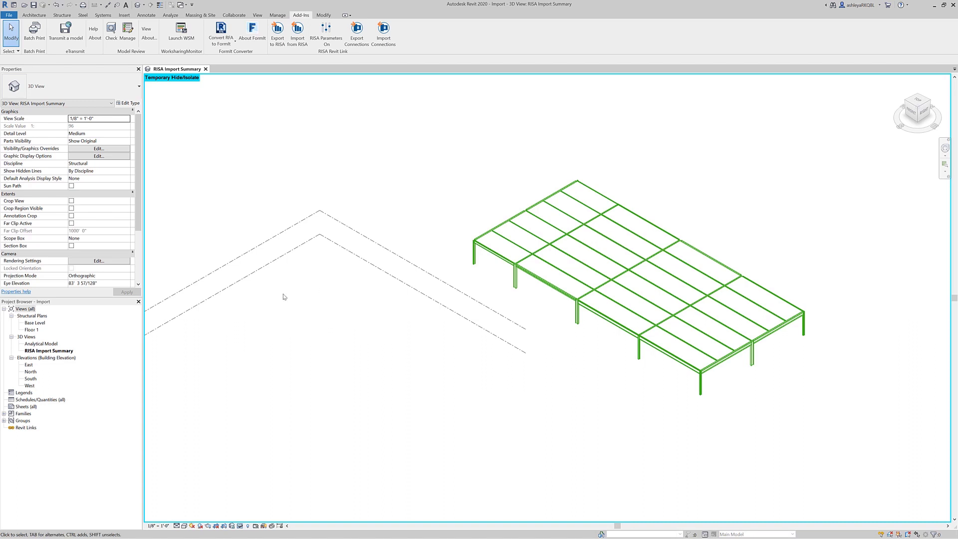
{"action": "double_click", "coordinate": [32, 330]}
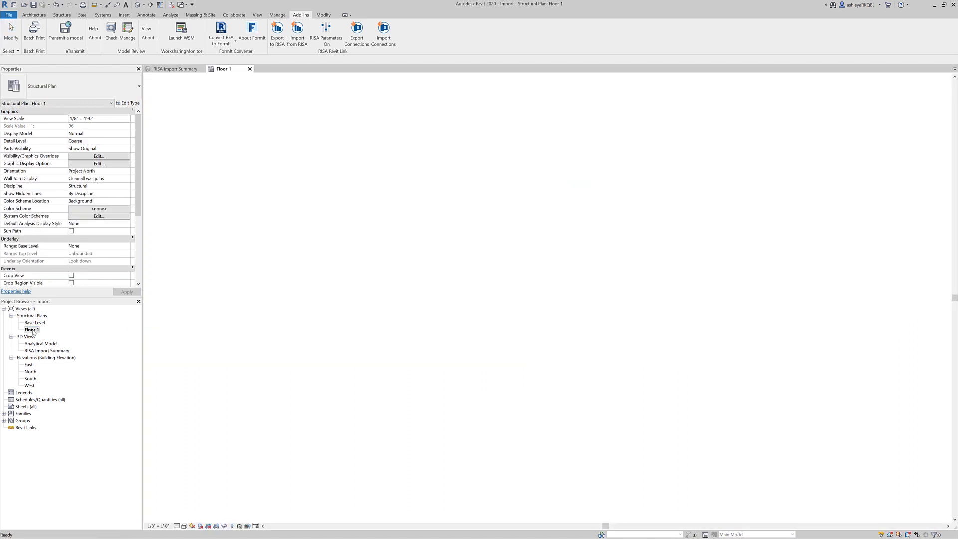
{"action": "scroll", "coordinate": [574, 272], "scroll_direction": "up", "scroll_amount": 3}
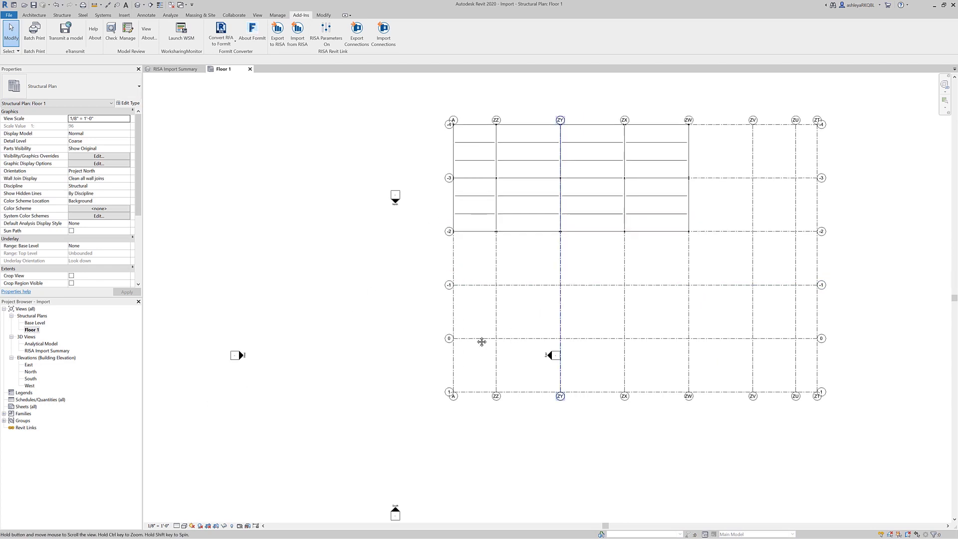
{"action": "scroll", "coordinate": [493, 241], "scroll_direction": "up", "scroll_amount": 2}
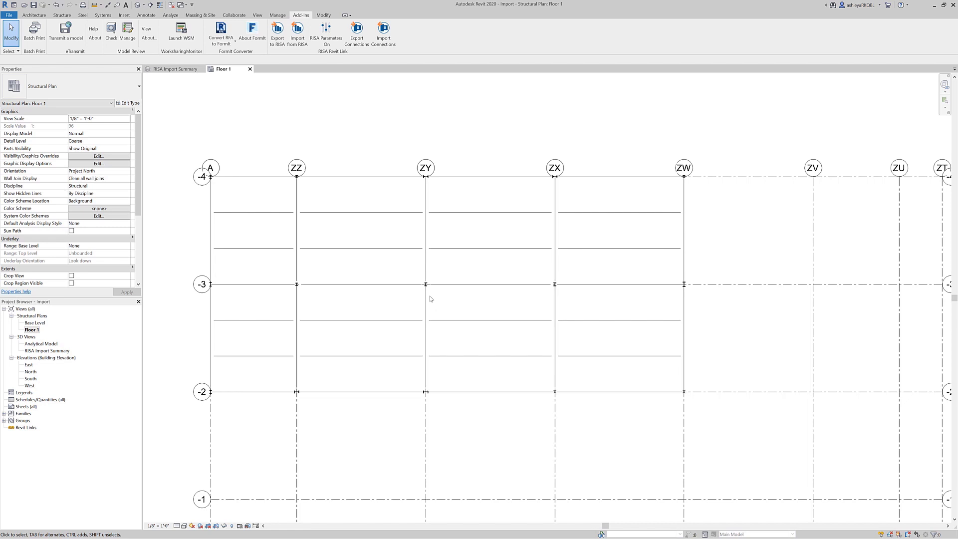
Step: Set start and end connections to Moment Frame for the six beams on grids A and ZW, -4 between ZY-ZX, and -2 between ZZ-ZY
{"action": "left_click", "coordinate": [376, 392]}
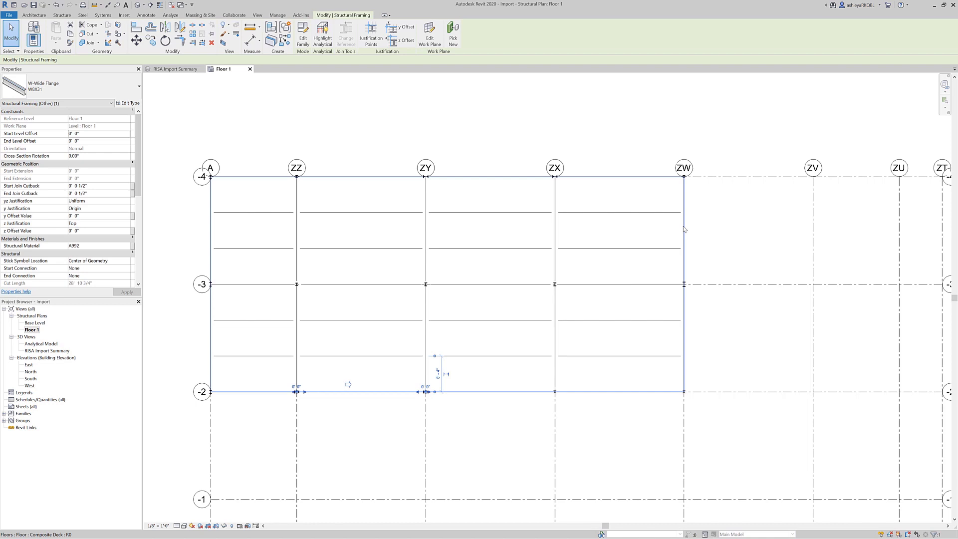
{"action": "left_click", "coordinate": [682, 266], "text": "ctrl"}
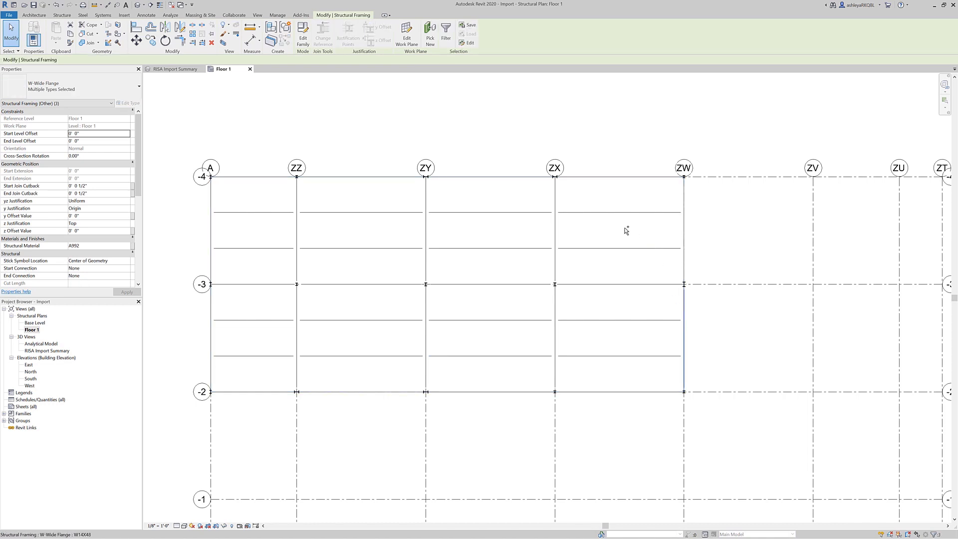
{"action": "left_click", "coordinate": [487, 179], "text": "ctrl"}
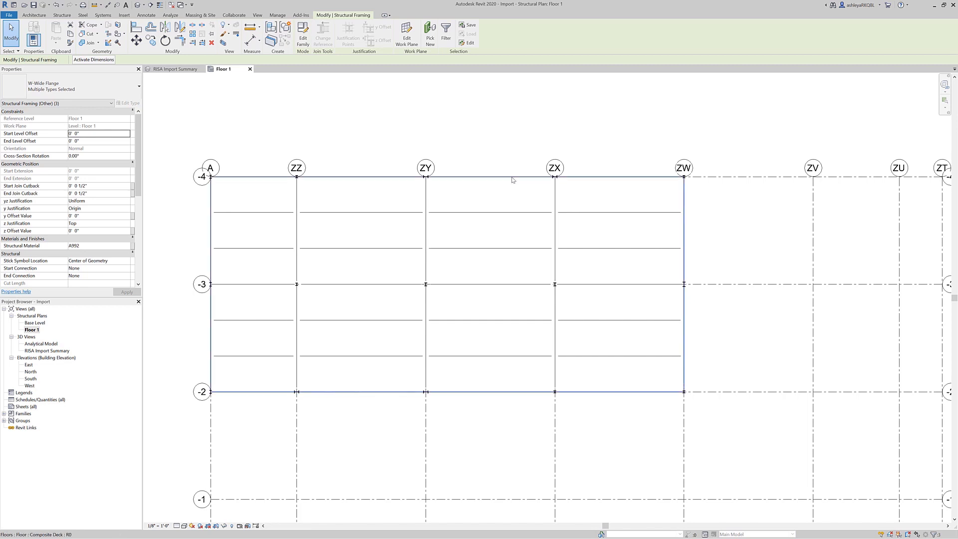
{"action": "left_click", "coordinate": [514, 180], "text": "ctrl"}
{"action": "left_click", "coordinate": [211, 315], "text": "ctrl"}
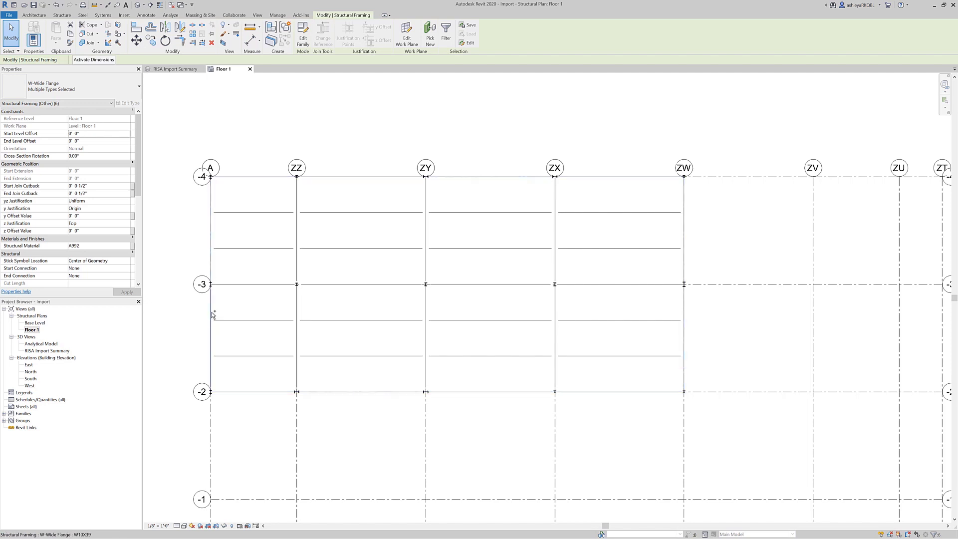
{"action": "left_click", "coordinate": [210, 297], "text": "ctrl"}
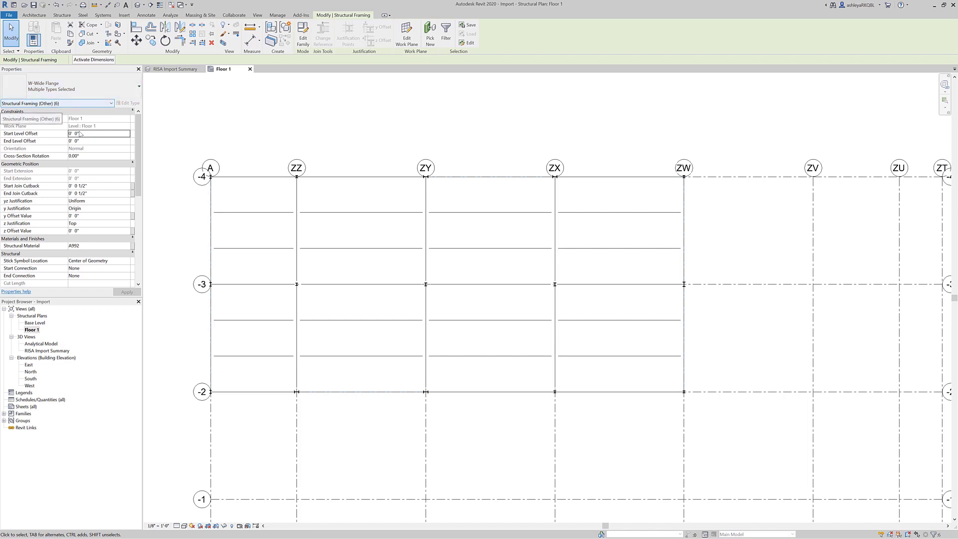
{"action": "left_click_drag", "start_coordinate": [140, 138], "coordinate": [140, 169]}
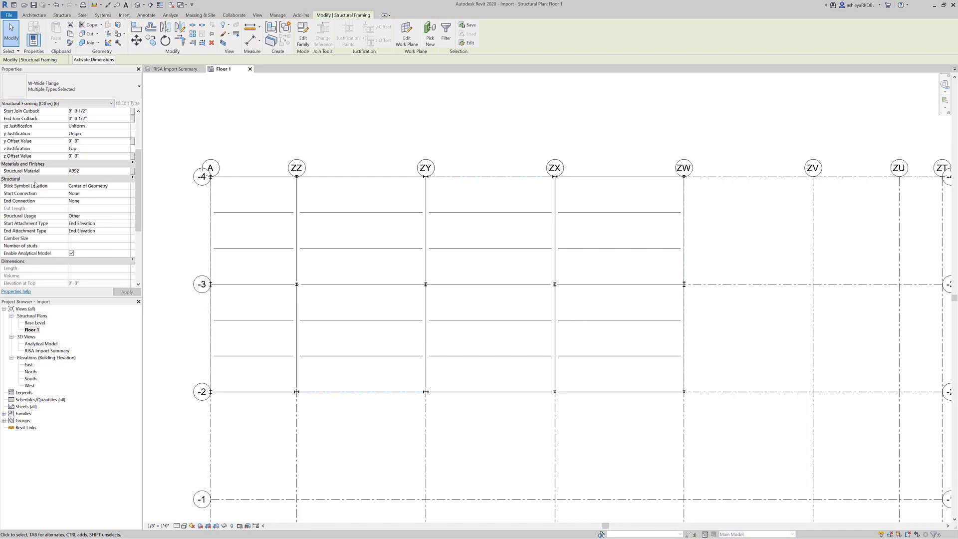
{"action": "left_click", "coordinate": [120, 194]}
{"action": "left_click", "coordinate": [126, 194]}
{"action": "left_click", "coordinate": [114, 202]}
{"action": "left_click", "coordinate": [115, 202]}
{"action": "left_click", "coordinate": [128, 201]}
{"action": "left_click", "coordinate": [104, 223]}
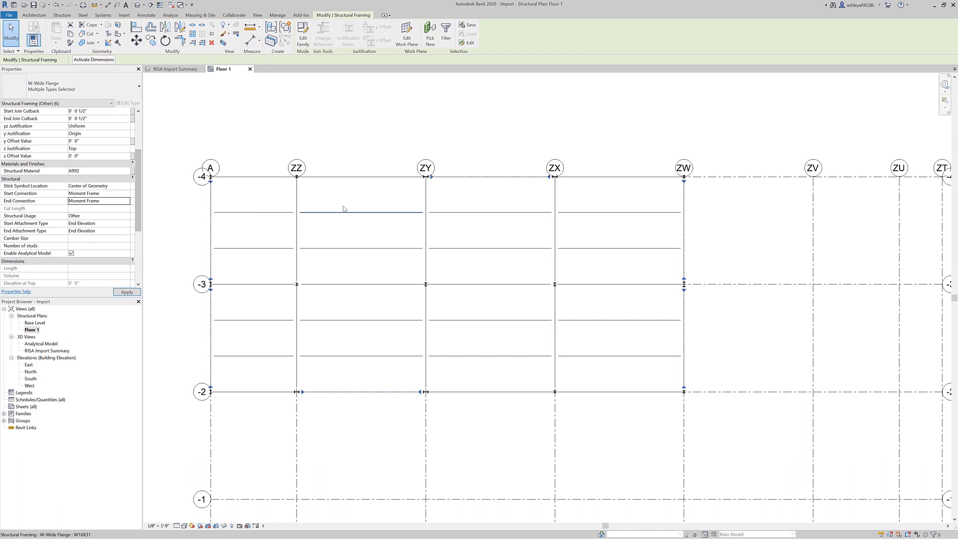
{"action": "left_click", "coordinate": [413, 202]}
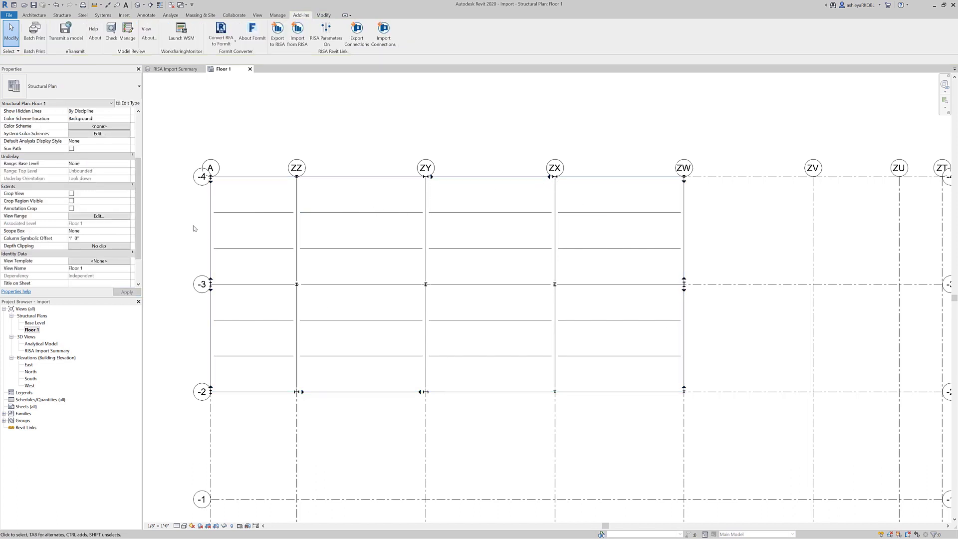
Step: Check the RISA end reactions and moments of the beam on grid -4 between ZZ and ZY and the beam on grid A between -4 and -3
{"action": "left_click", "coordinate": [353, 181]}
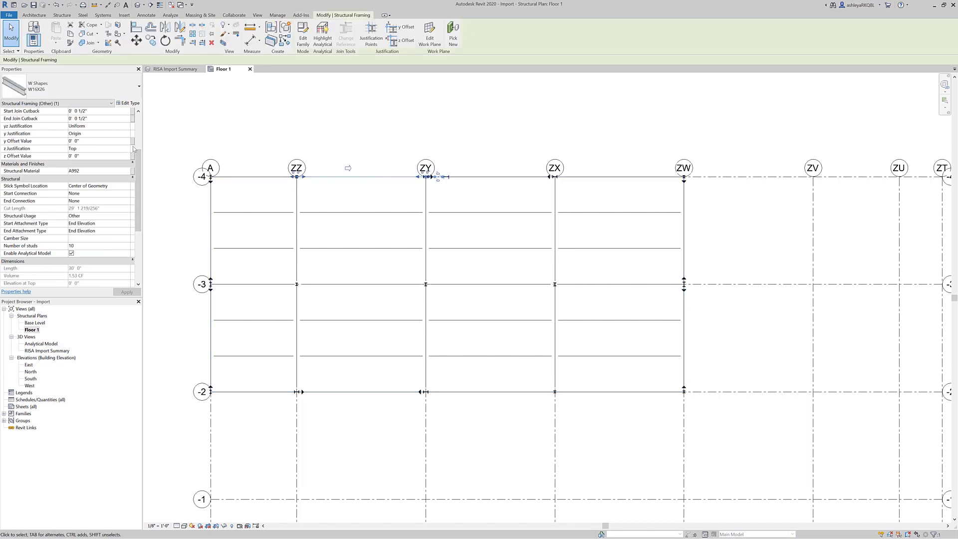
{"action": "scroll", "coordinate": [140, 184], "scroll_direction": "up", "scroll_amount": 5}
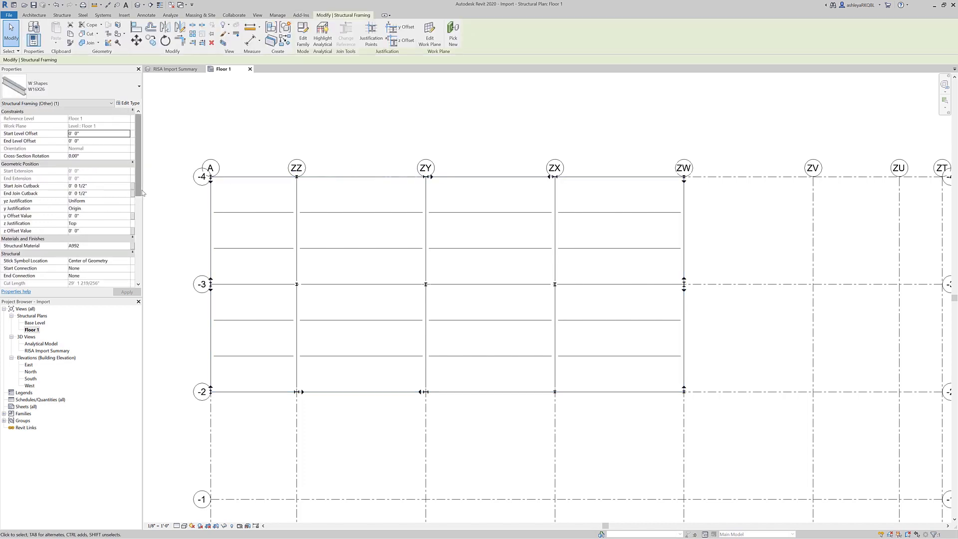
{"action": "left_click_drag", "start_coordinate": [139, 193], "coordinate": [139, 253]}
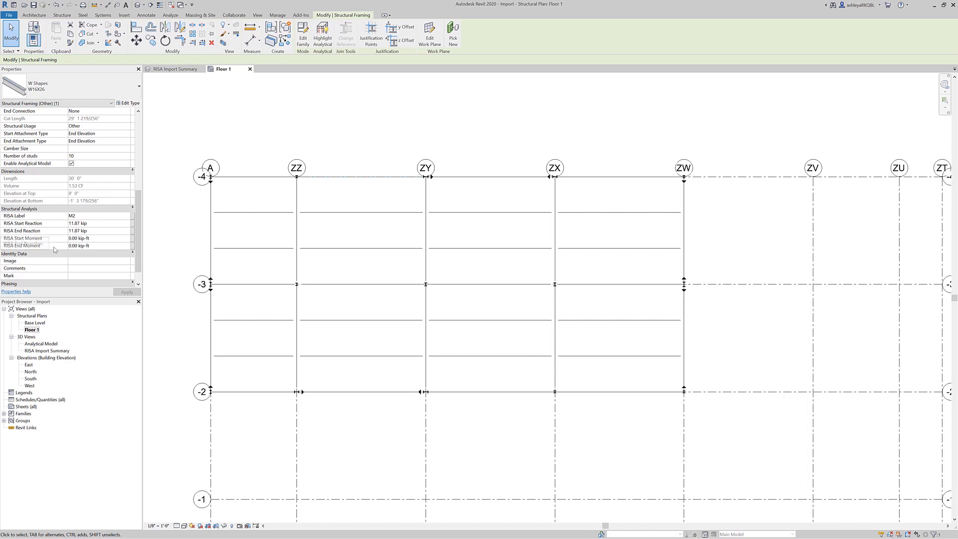
{"action": "left_click", "coordinate": [209, 202]}
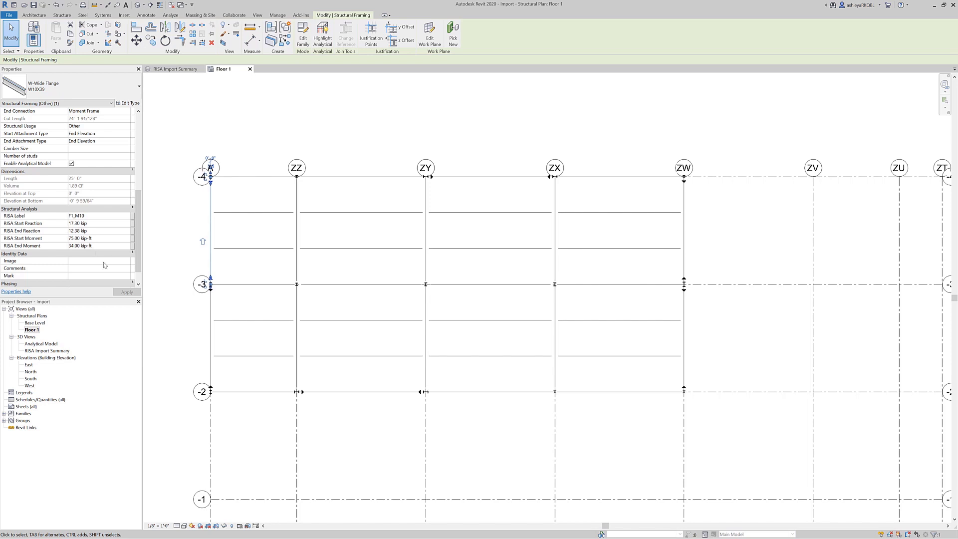
{"action": "left_click", "coordinate": [249, 132]}
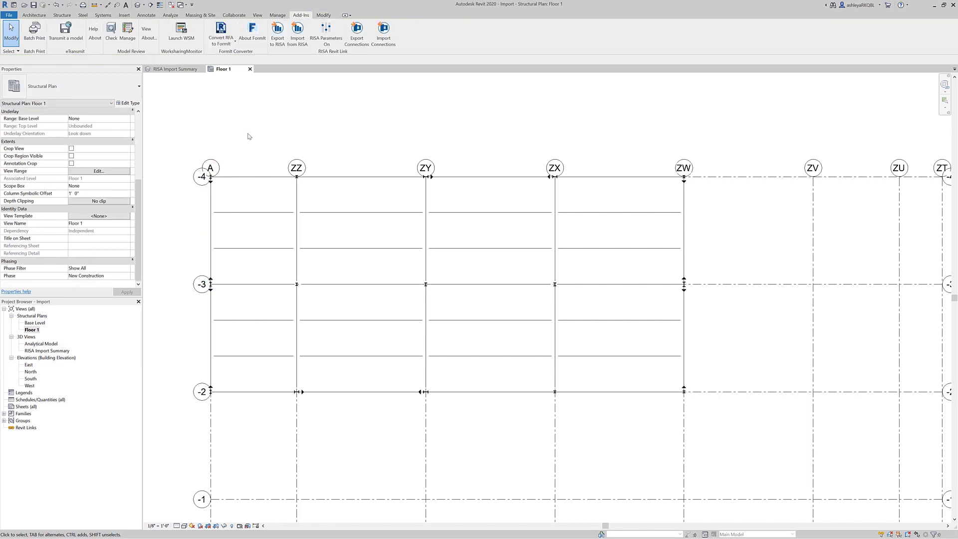
{"action": "left_click", "coordinate": [210, 200]}
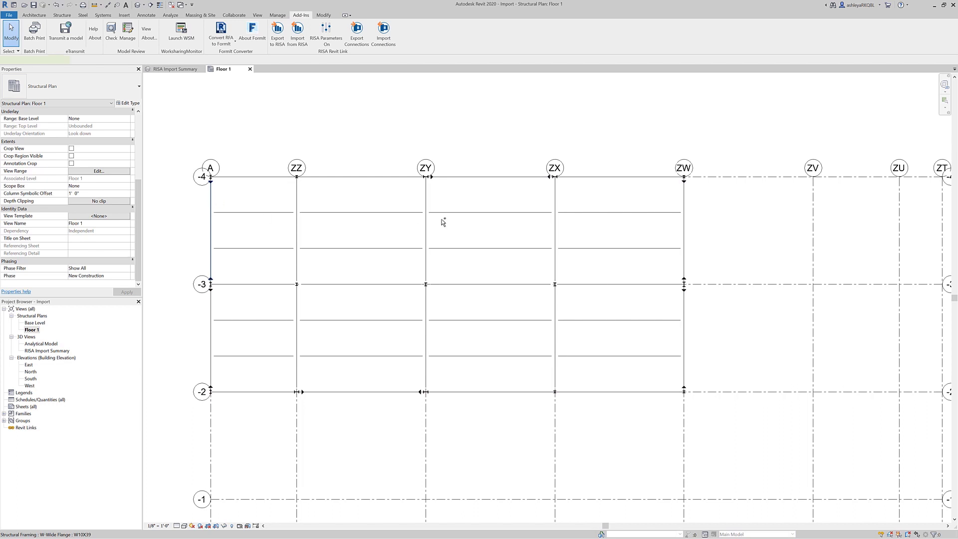
Step: Select the six moment frame beams on grids A, ZW, -4 and -2, and open Beam Annotations for the selected beams
{"action": "left_click", "coordinate": [521, 177], "text": "ctrl"}
{"action": "key", "text": "Tab"}
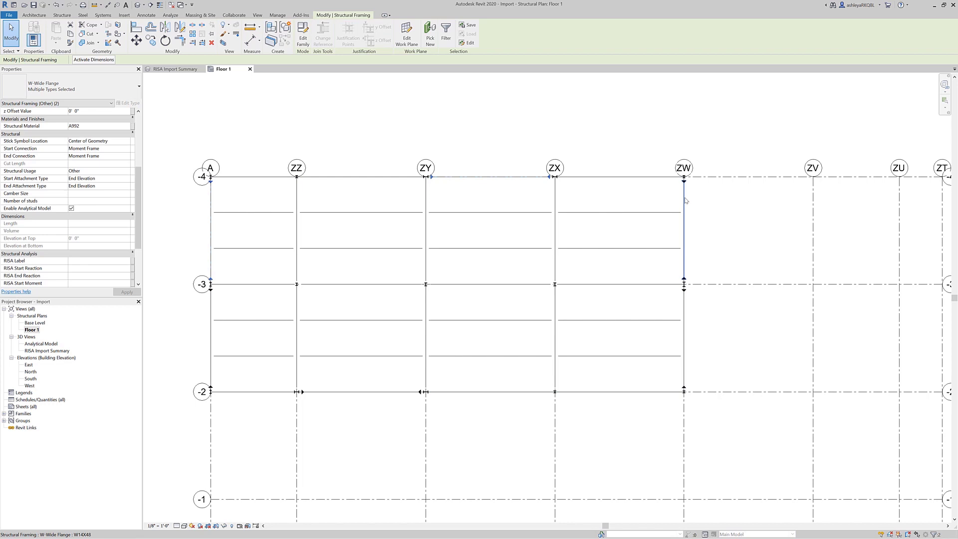
{"action": "left_click", "coordinate": [685, 213], "text": "ctrl"}
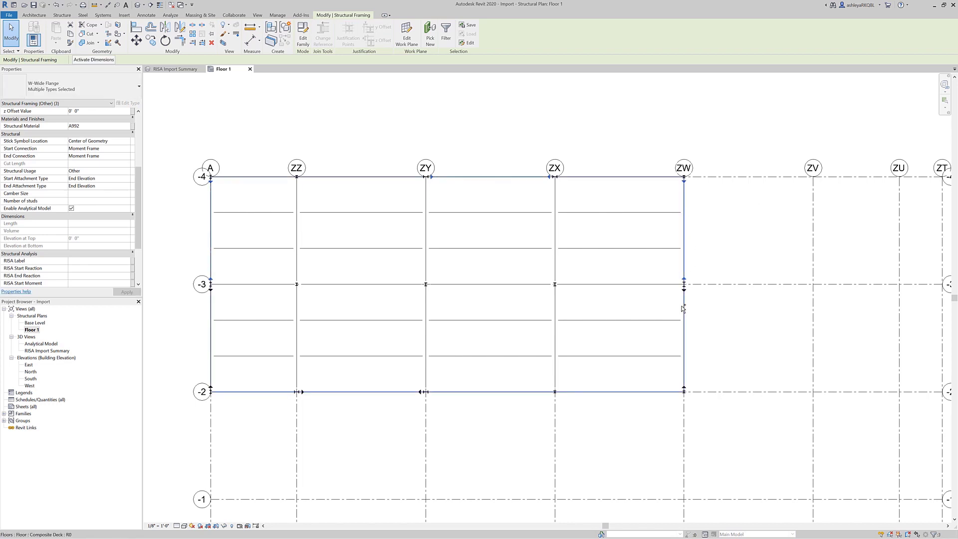
{"action": "left_click", "coordinate": [687, 309], "text": "ctrl"}
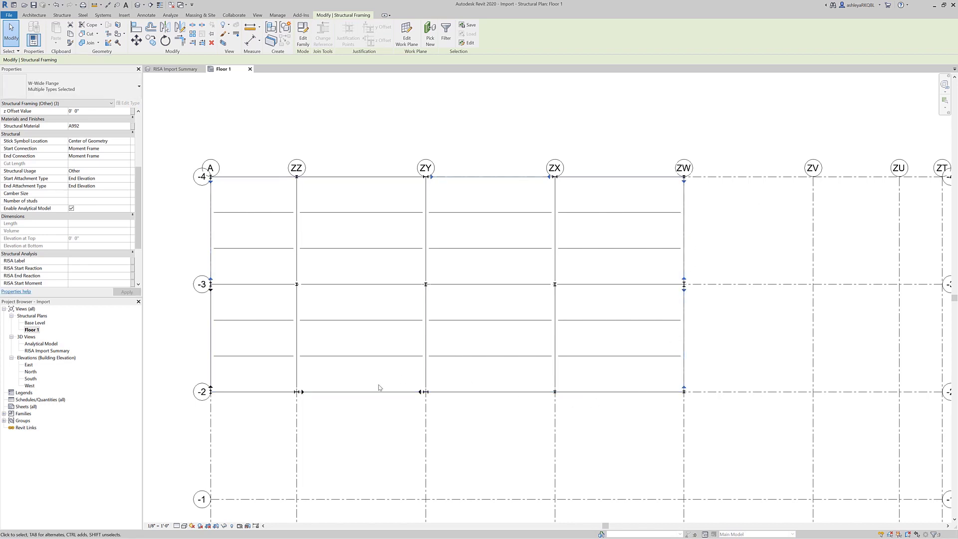
{"action": "key", "text": "Tab"}
{"action": "left_click", "coordinate": [349, 393], "text": "ctrl"}
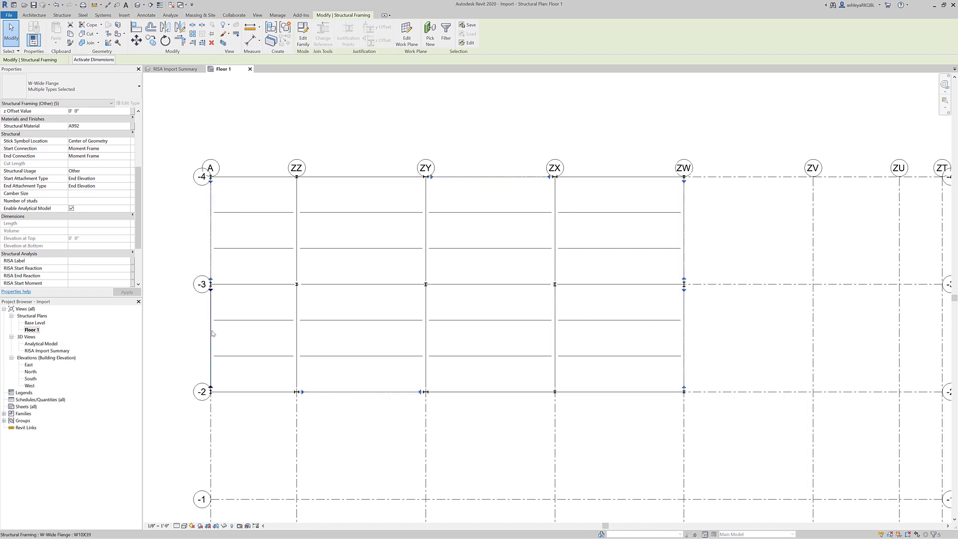
{"action": "left_click", "coordinate": [212, 331], "text": "ctrl"}
{"action": "left_click", "coordinate": [147, 15]}
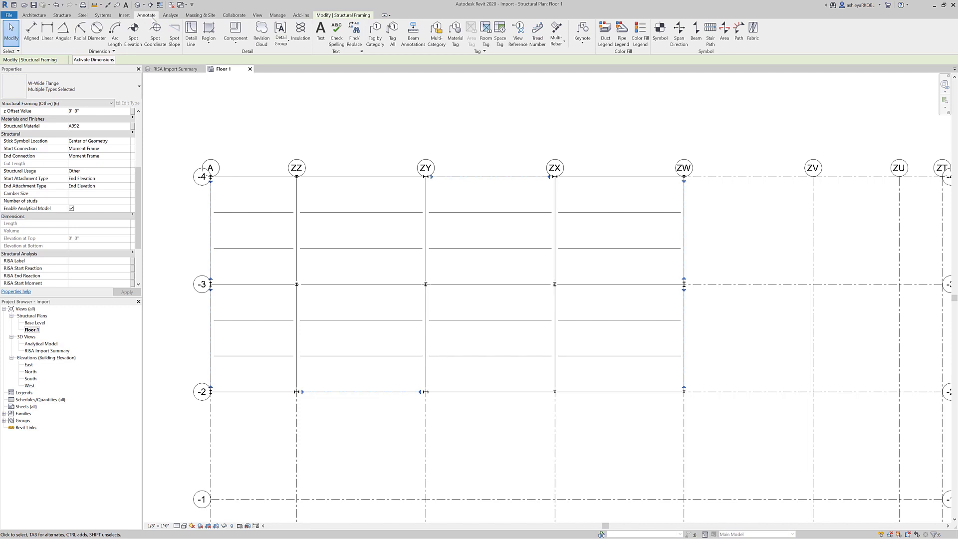
{"action": "left_click", "coordinate": [413, 35]}
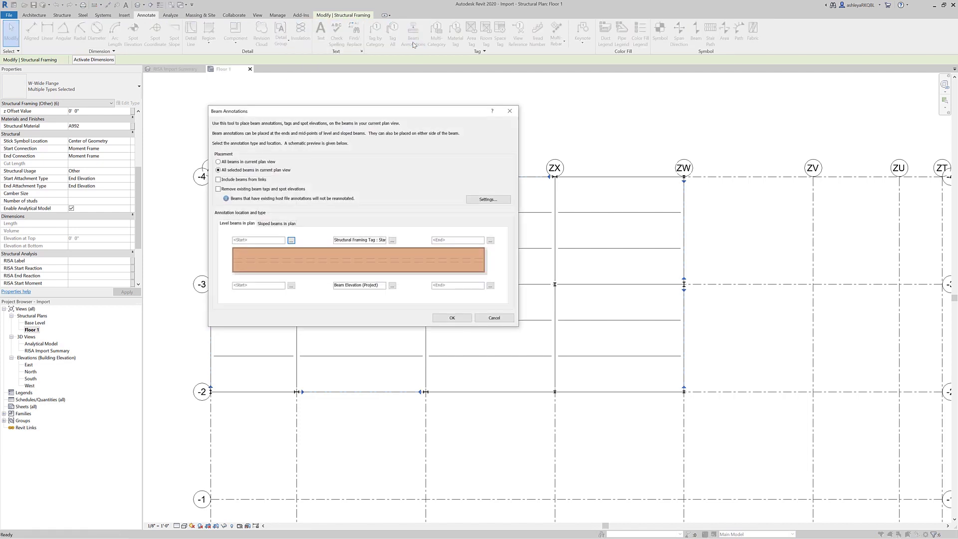
{"action": "left_click_drag", "start_coordinate": [369, 112], "coordinate": [416, 120]}
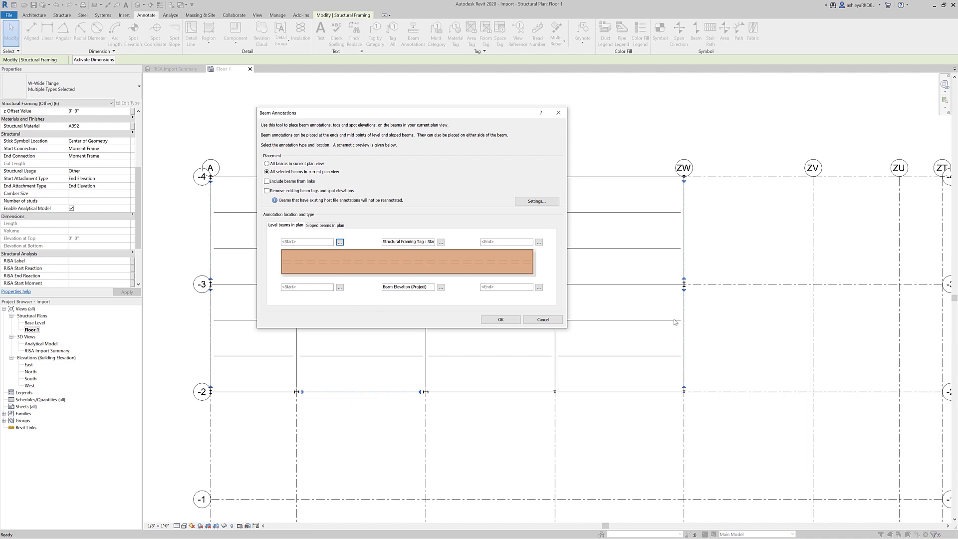
Step: Load the Beam Size tag family from the Beam Tags folder and assign Beam Size : Standard above the midpoint of level beams
{"action": "left_click", "coordinate": [441, 243]}
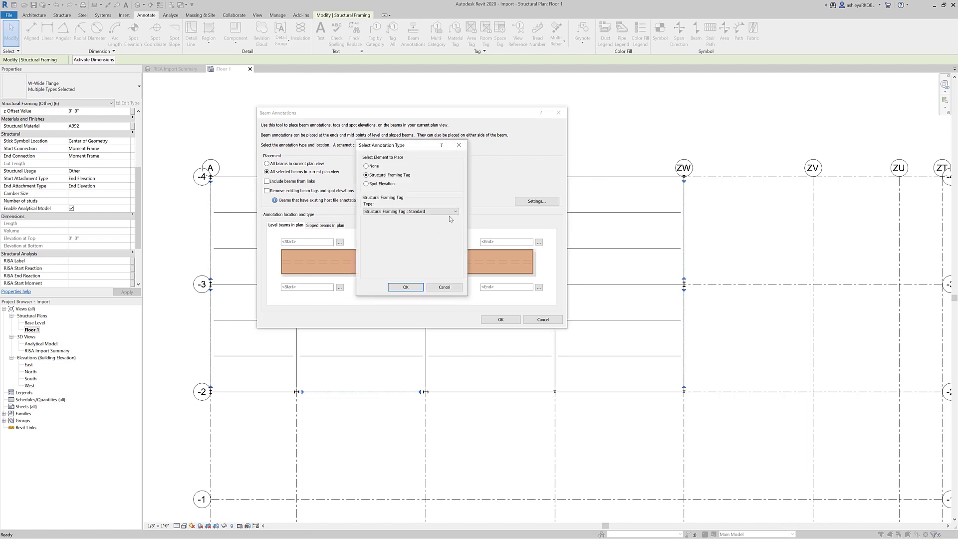
{"action": "left_click", "coordinate": [451, 213]}
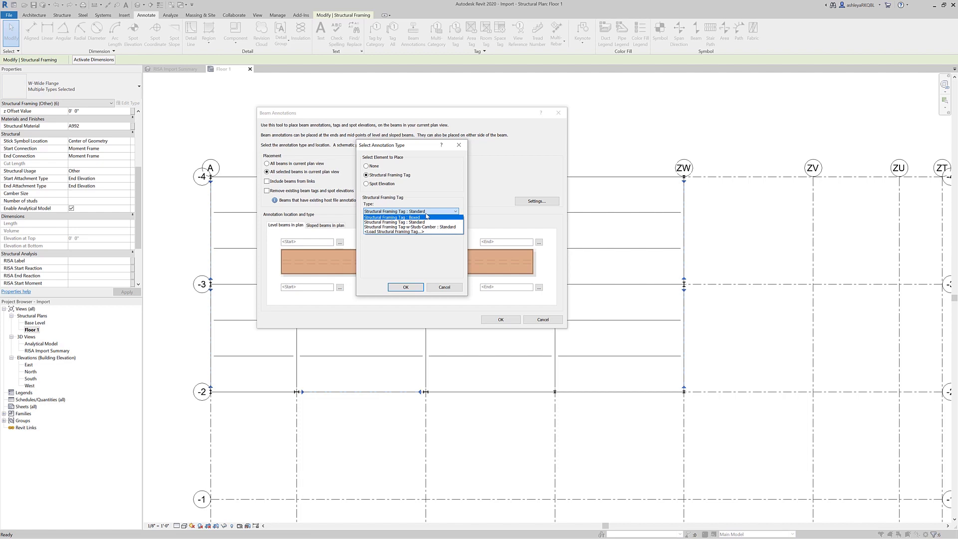
{"action": "left_click", "coordinate": [399, 232]}
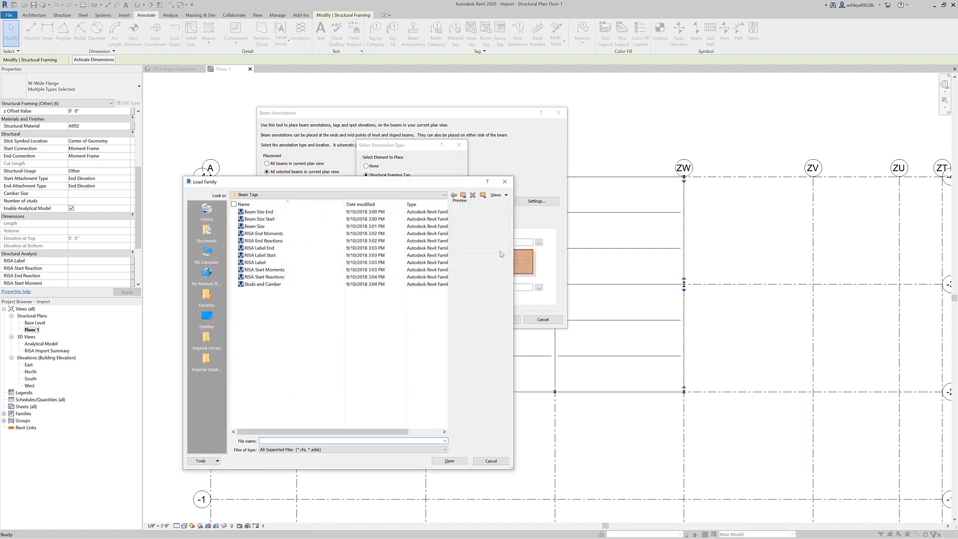
{"action": "left_click_drag", "start_coordinate": [367, 185], "coordinate": [455, 164]}
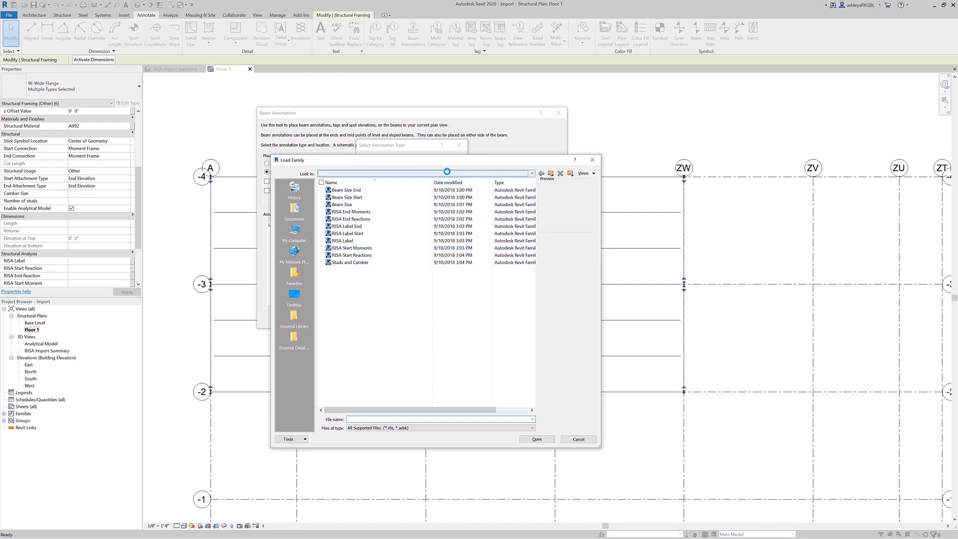
{"action": "left_click", "coordinate": [447, 173]}
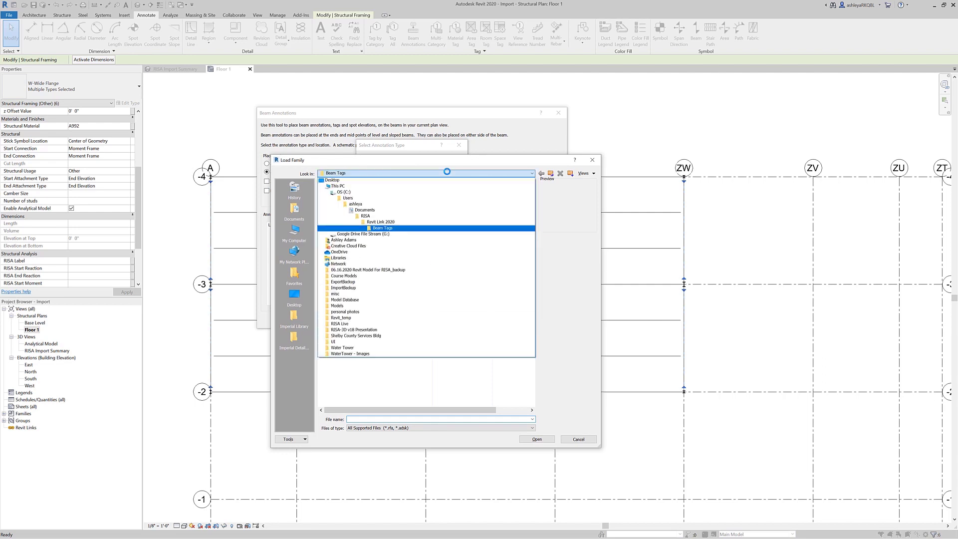
{"action": "left_click", "coordinate": [442, 230]}
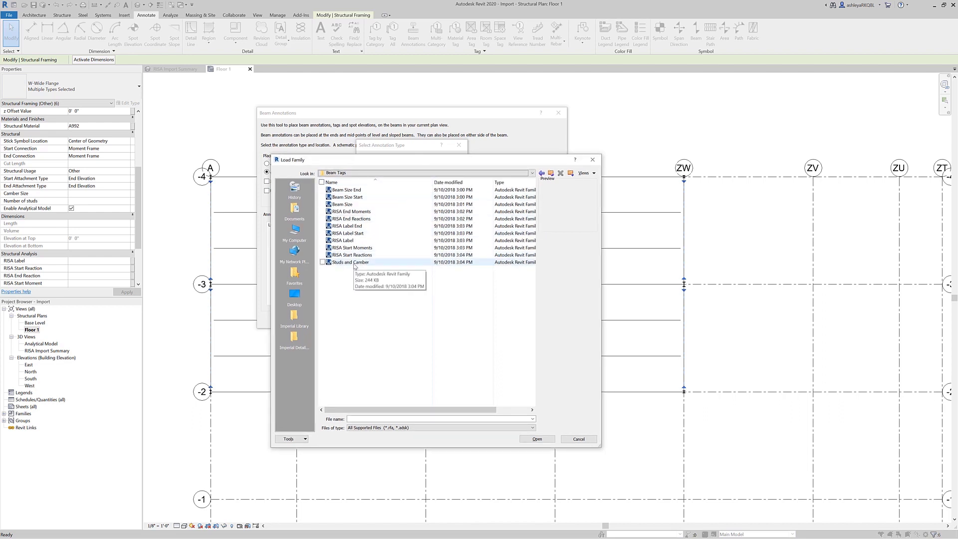
{"action": "left_click", "coordinate": [342, 204]}
{"action": "left_click", "coordinate": [537, 439]}
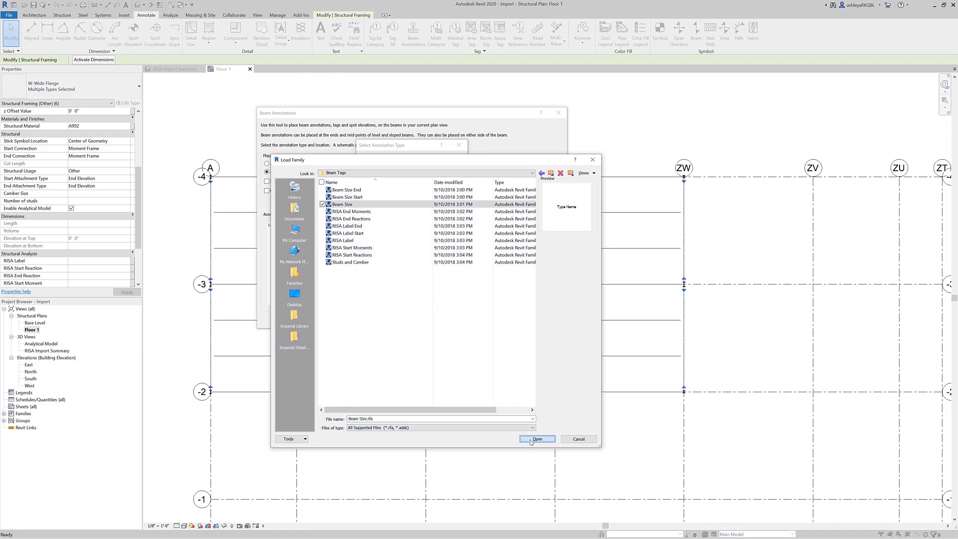
{"action": "left_click", "coordinate": [423, 212]}
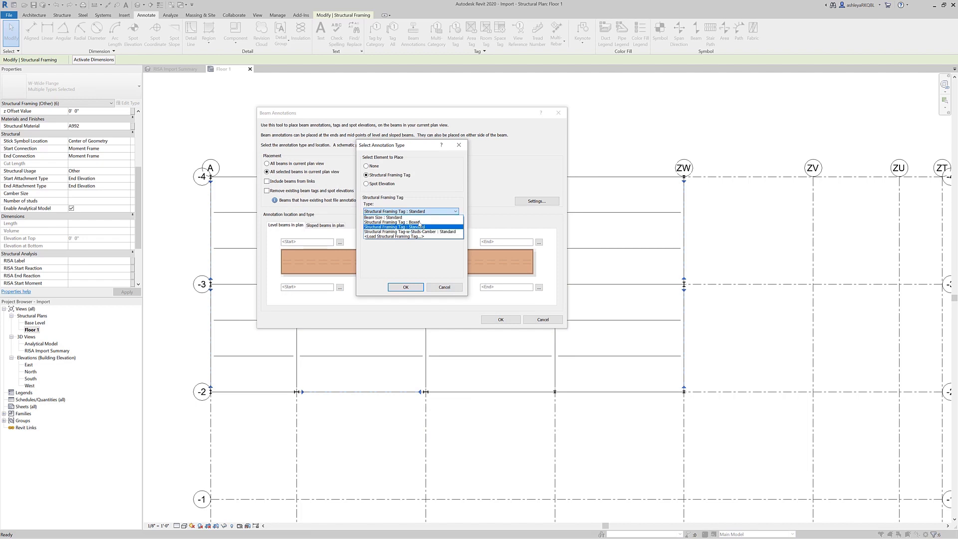
{"action": "left_click", "coordinate": [420, 217]}
{"action": "left_click", "coordinate": [405, 287]}
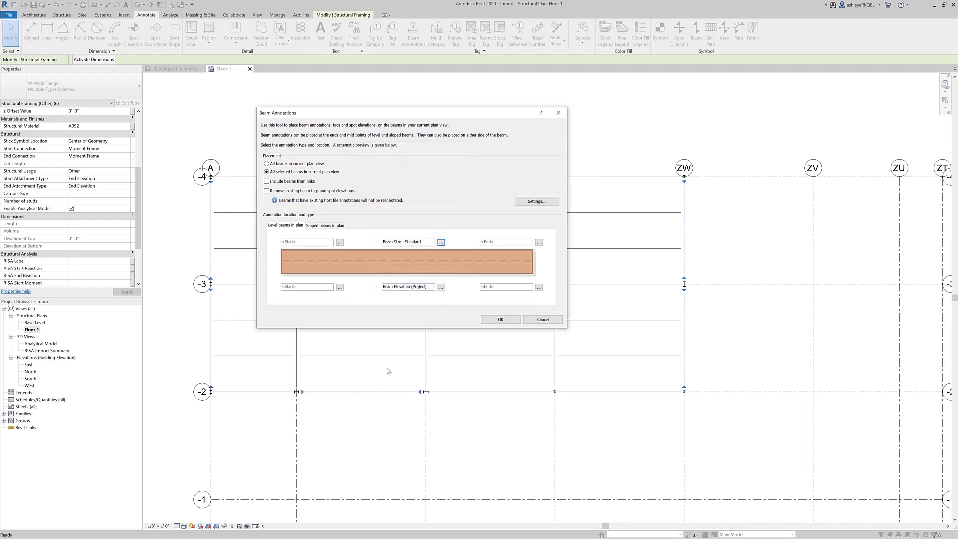
Step: Replace the spot elevation below the level beams' midpoint with the structural framing tag Studs and Camber : Standard, loaded from Beam Tags
{"action": "left_click", "coordinate": [442, 288]}
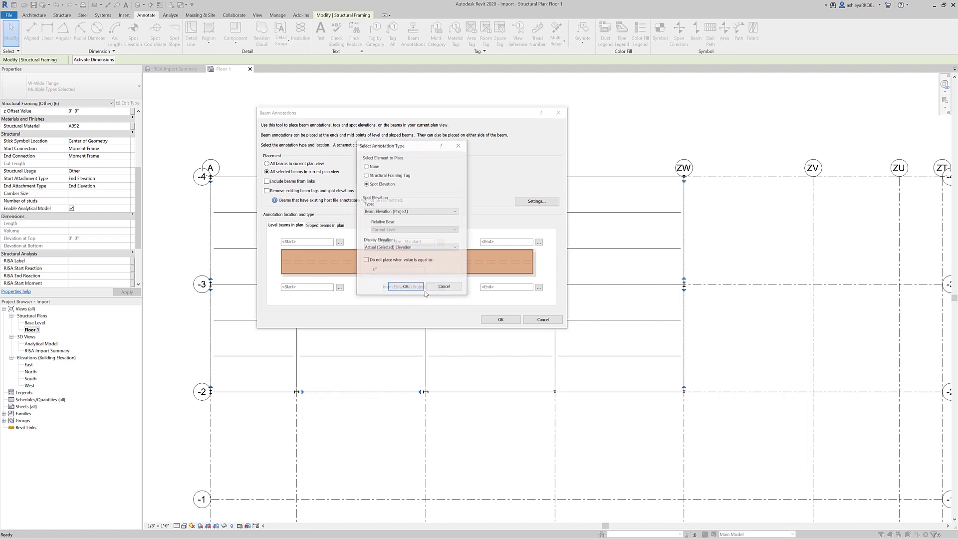
{"action": "left_click", "coordinate": [390, 175]}
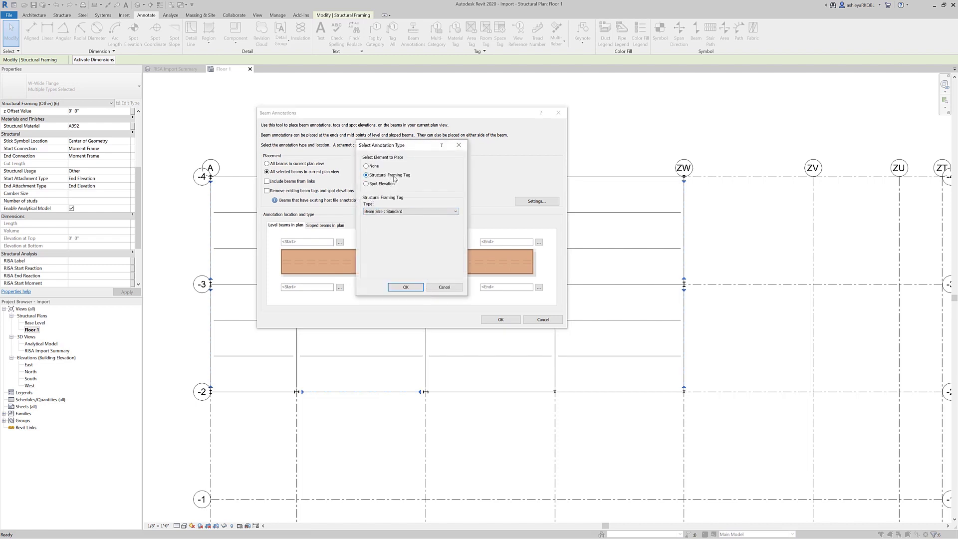
{"action": "left_click", "coordinate": [402, 214]}
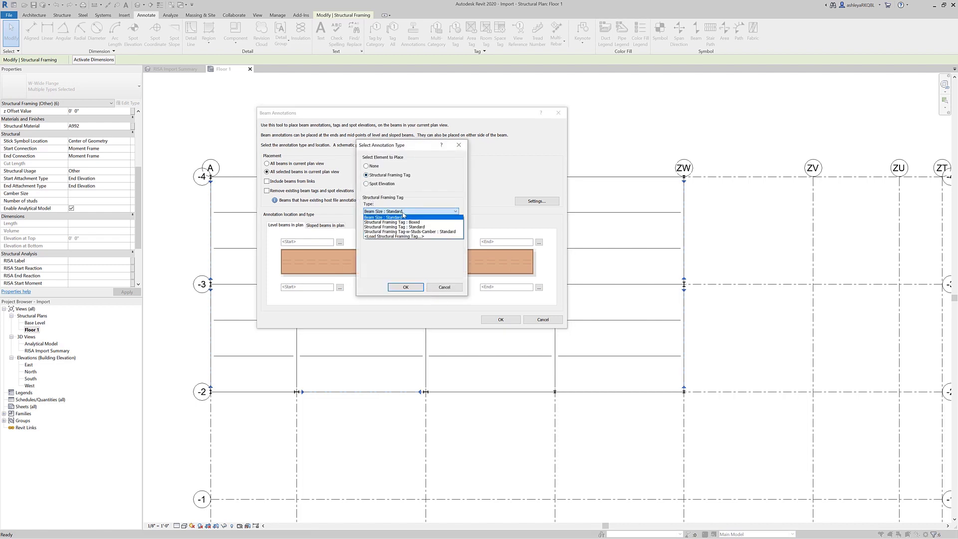
{"action": "left_click", "coordinate": [392, 237]}
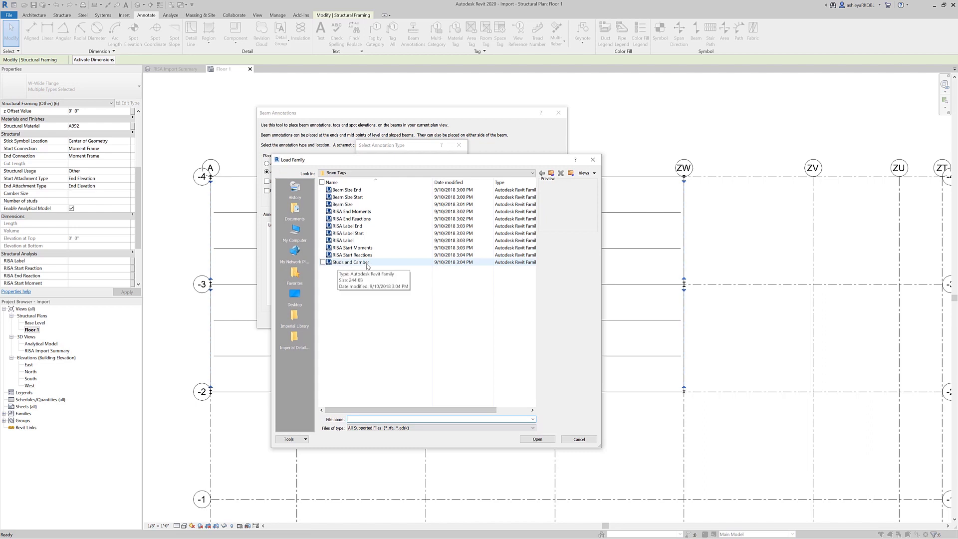
{"action": "left_click", "coordinate": [360, 263]}
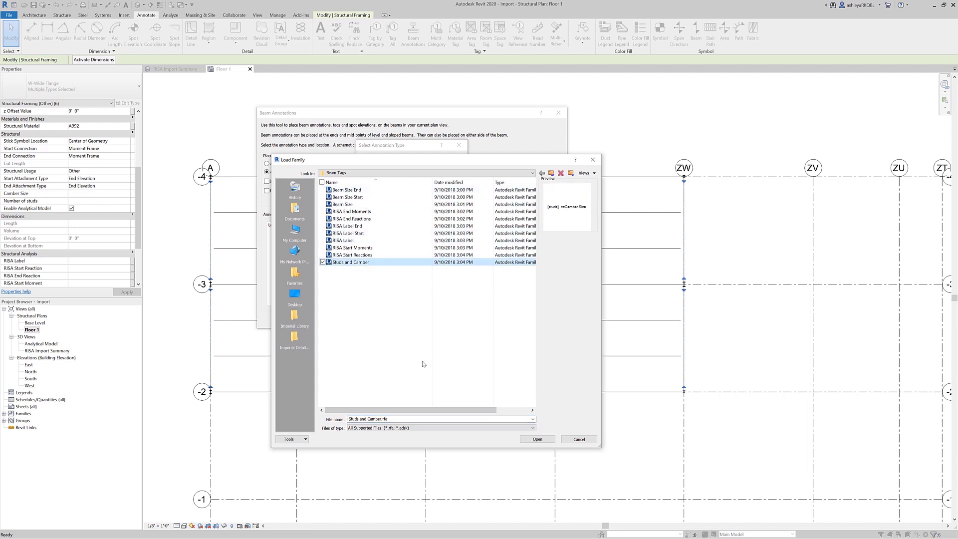
{"action": "left_click", "coordinate": [538, 439]}
{"action": "left_click", "coordinate": [426, 257]}
{"action": "left_click", "coordinate": [423, 211]}
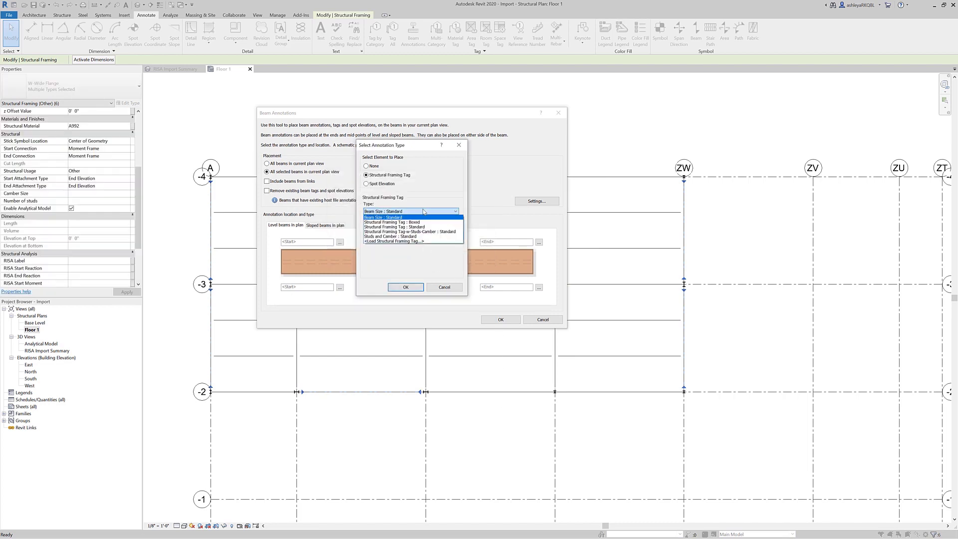
{"action": "left_click", "coordinate": [407, 236]}
{"action": "left_click", "coordinate": [406, 287]}
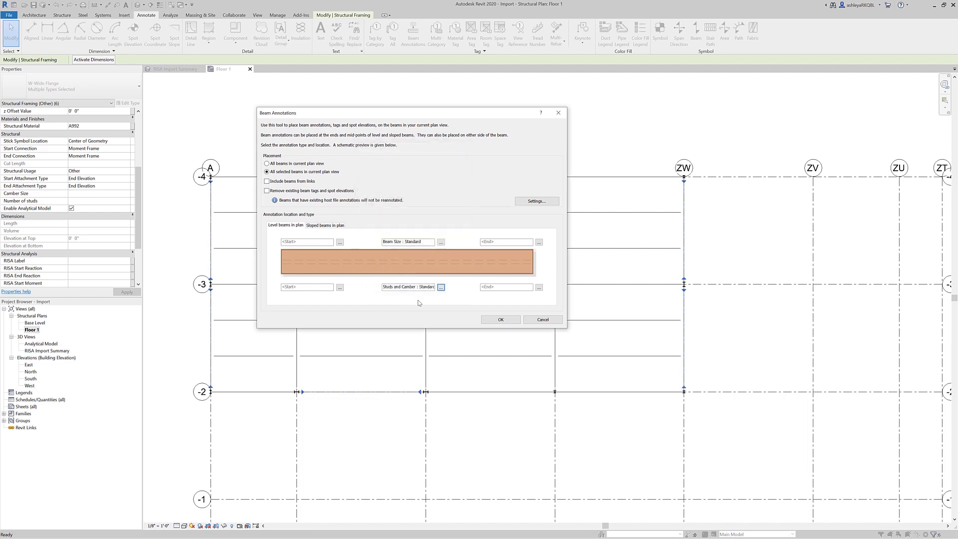
Step: Load the RISA Start Reactions tag family and assign its Standard type above the start of level beams
{"action": "left_click", "coordinate": [340, 242]}
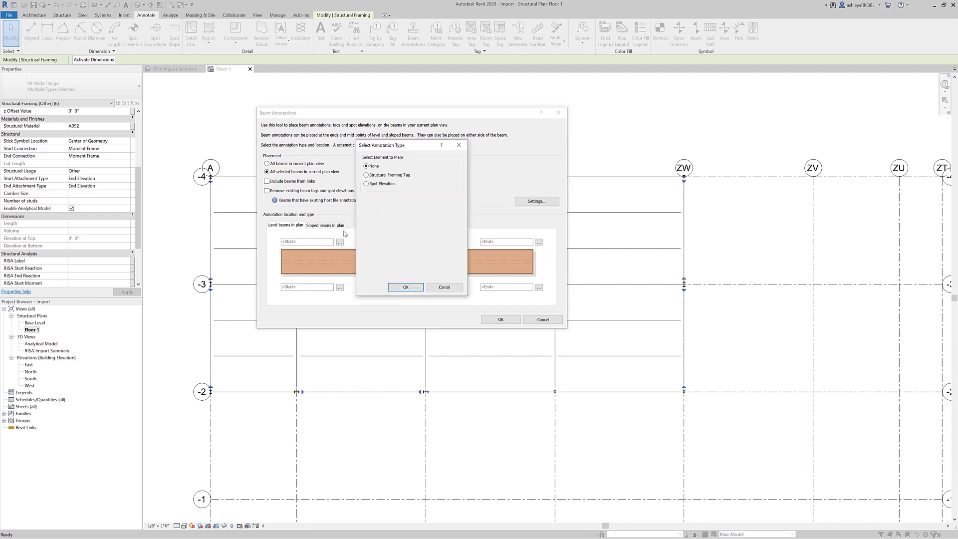
{"action": "left_click", "coordinate": [388, 175]}
{"action": "left_click", "coordinate": [433, 211]}
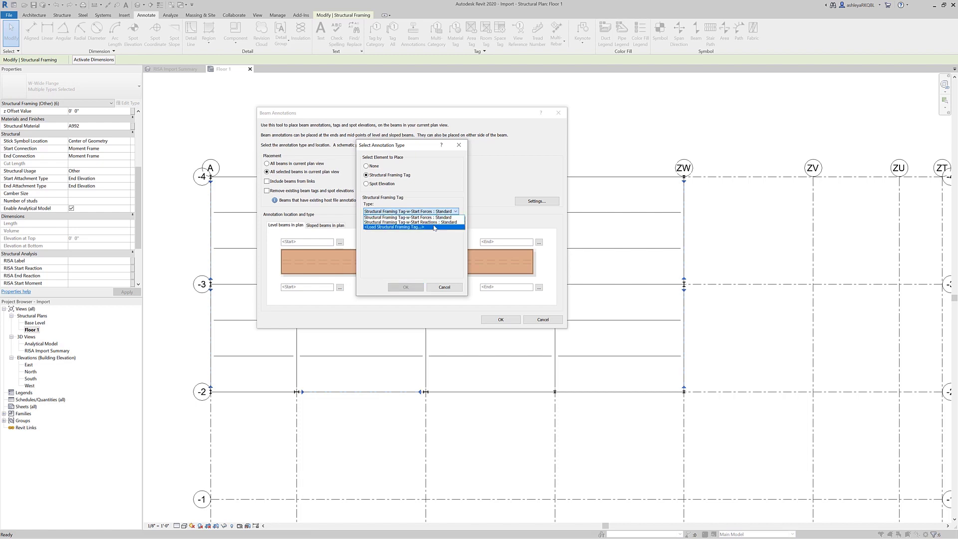
{"action": "left_click", "coordinate": [432, 227]}
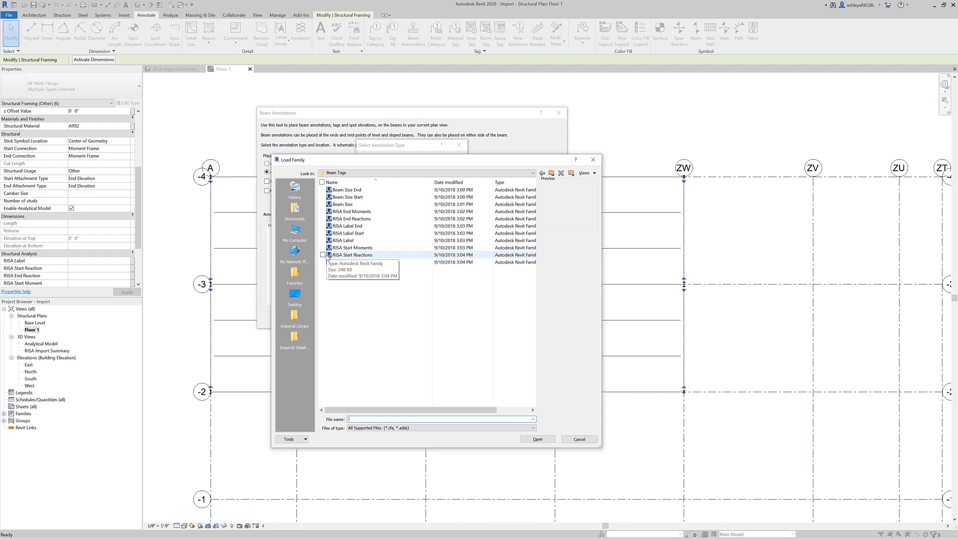
{"action": "left_click", "coordinate": [351, 255]}
{"action": "left_click", "coordinate": [540, 440]}
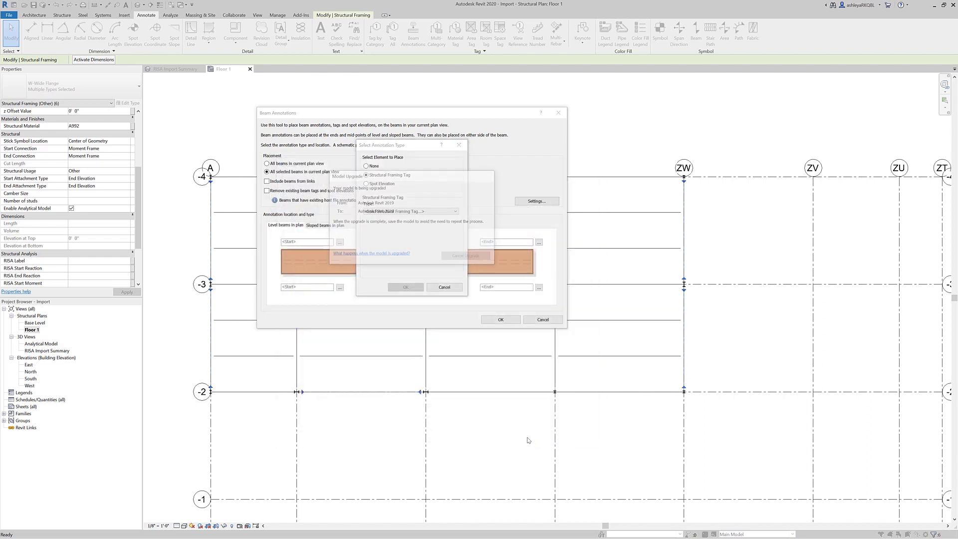
{"action": "left_click", "coordinate": [394, 213]}
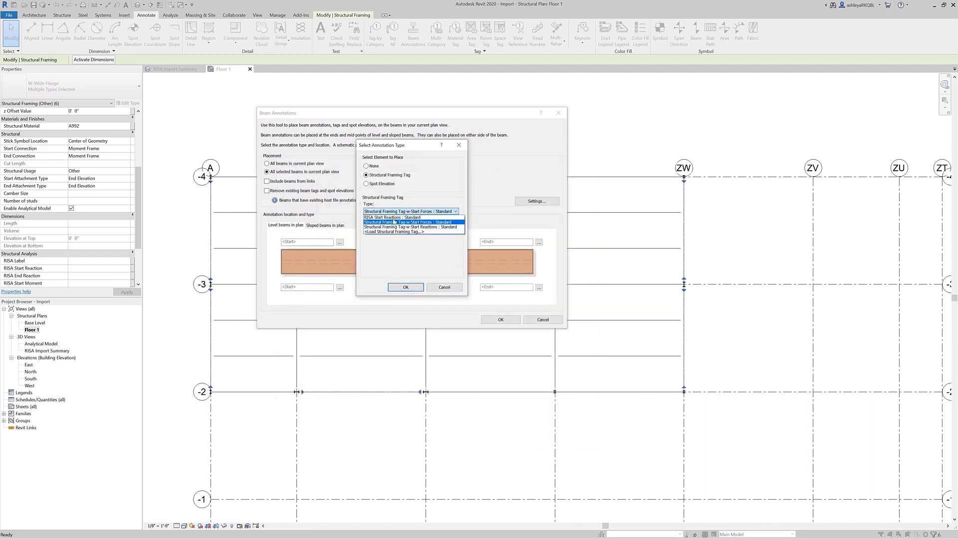
{"action": "left_click", "coordinate": [394, 218]}
{"action": "left_click", "coordinate": [406, 287]}
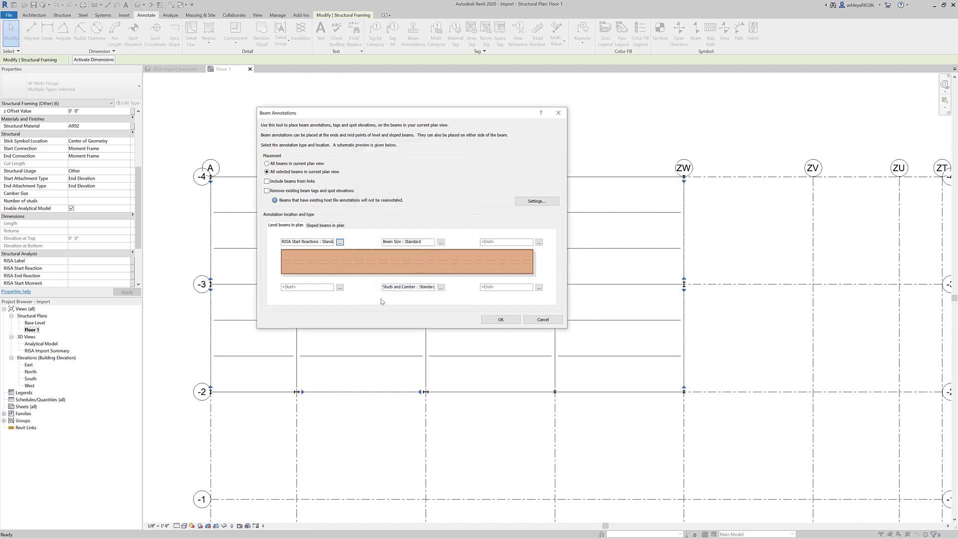
Step: Load the RISA Start Moments tag family and assign its Standard type below the start of level beams
{"action": "left_click", "coordinate": [340, 288]}
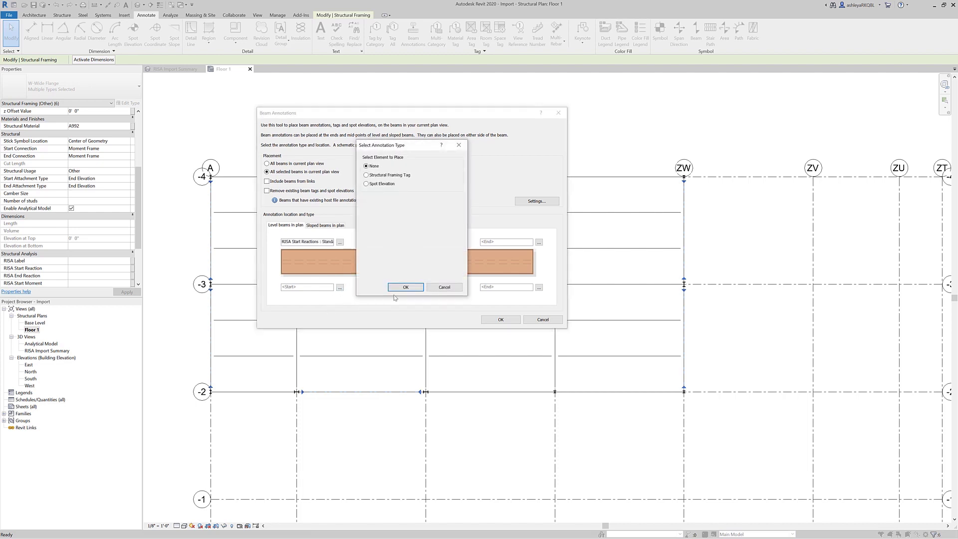
{"action": "left_click", "coordinate": [404, 177]}
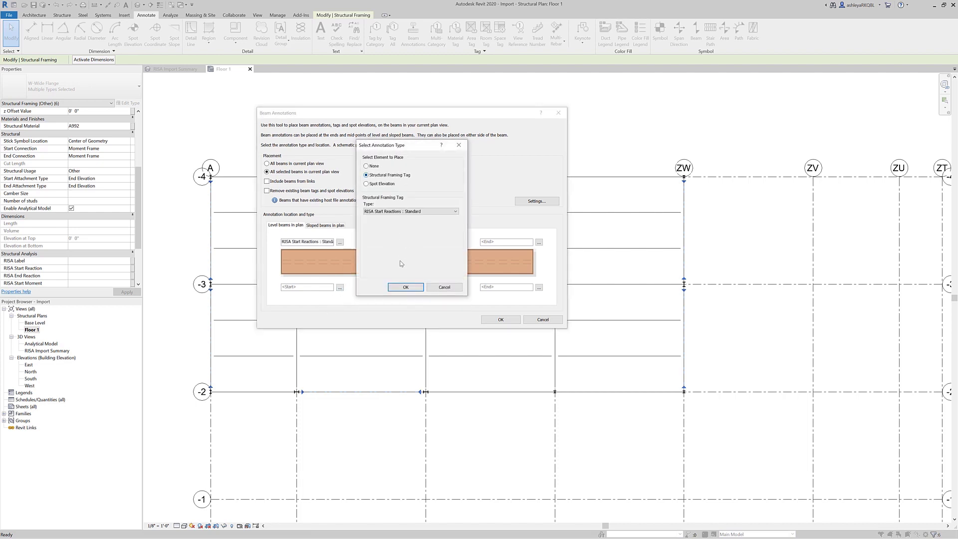
{"action": "left_click", "coordinate": [415, 212]}
{"action": "left_click", "coordinate": [413, 231]}
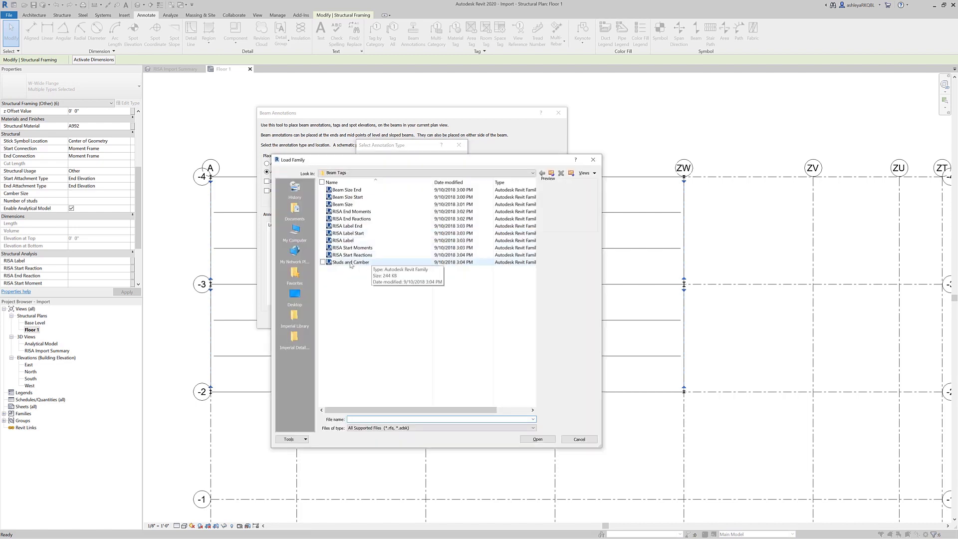
{"action": "left_click", "coordinate": [352, 248]}
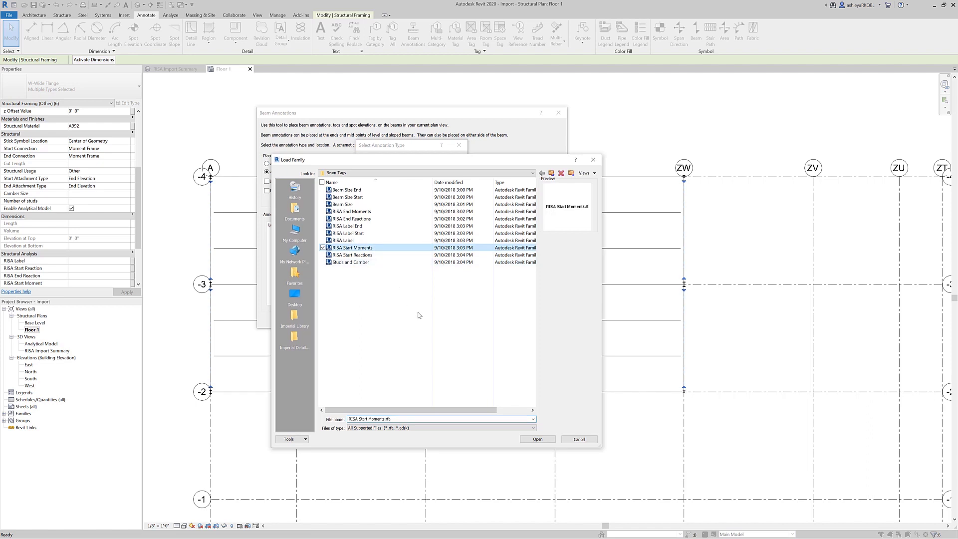
{"action": "left_click", "coordinate": [538, 439]}
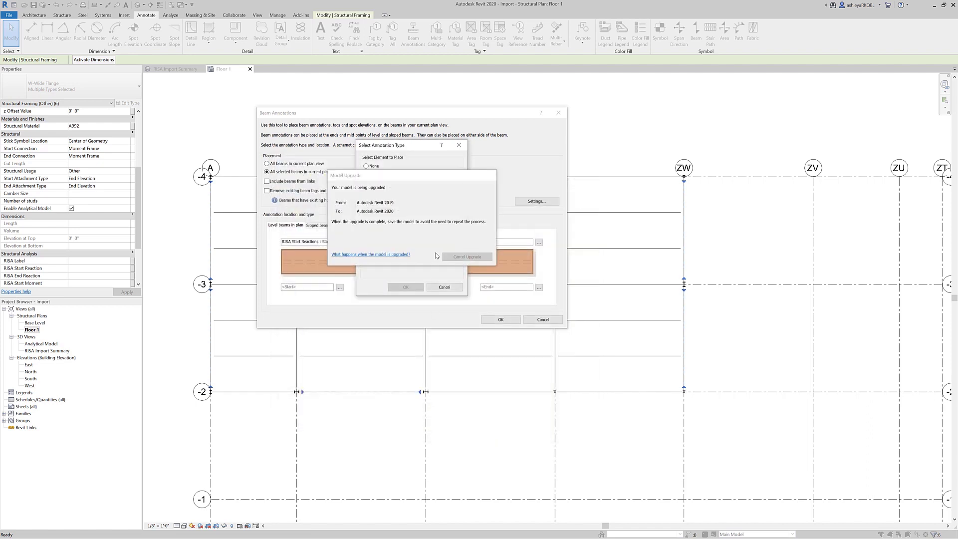
{"action": "left_click", "coordinate": [437, 256]}
{"action": "left_click", "coordinate": [434, 212]}
{"action": "left_click", "coordinate": [420, 228]}
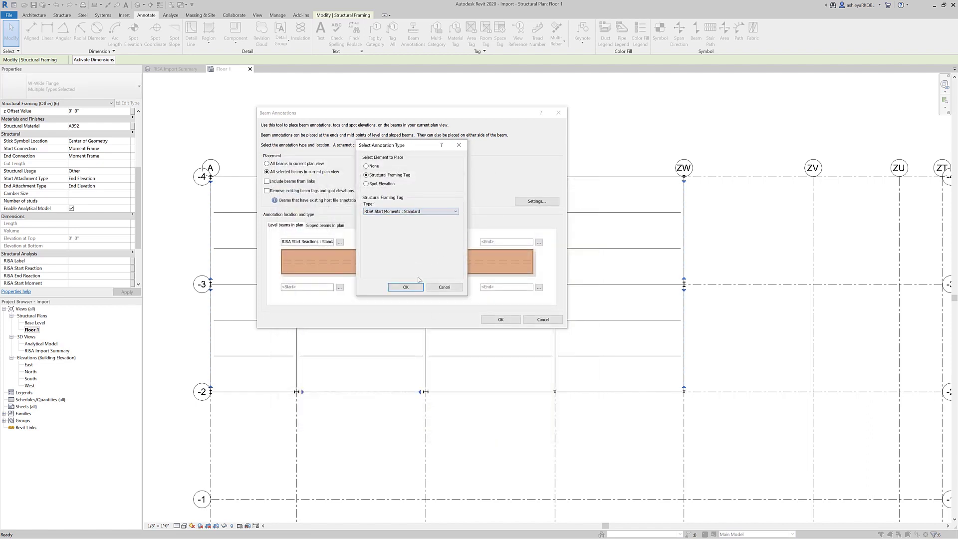
{"action": "left_click", "coordinate": [414, 290]}
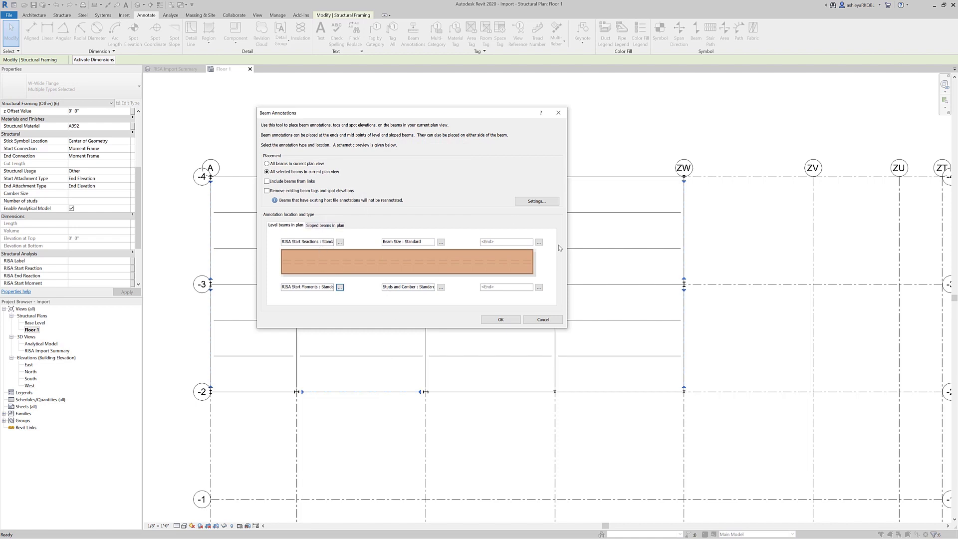
Step: Load the RISA End Reactions tag family and assign its Standard type above the end of level beams
{"action": "left_click", "coordinate": [540, 243]}
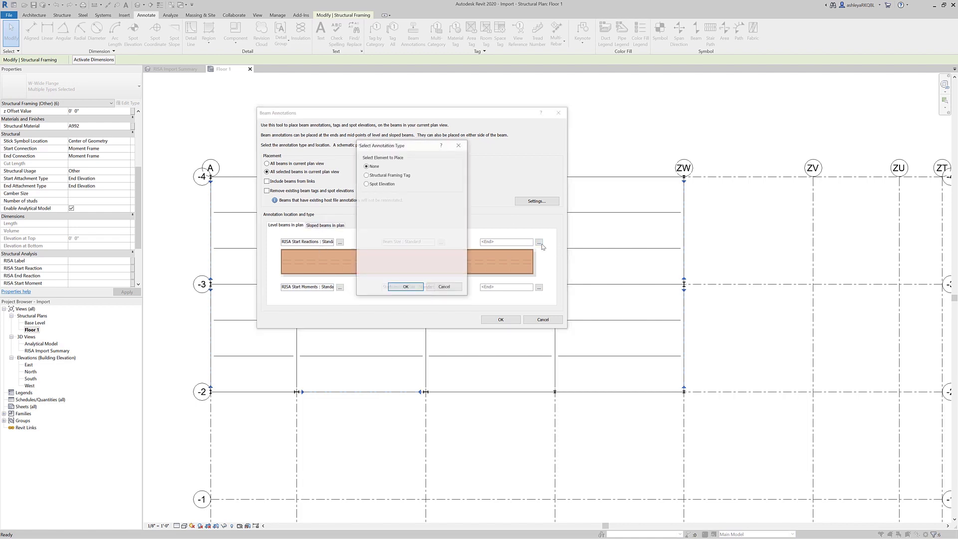
{"action": "left_click", "coordinate": [405, 176]}
{"action": "left_click", "coordinate": [402, 211]}
{"action": "left_click", "coordinate": [400, 230]}
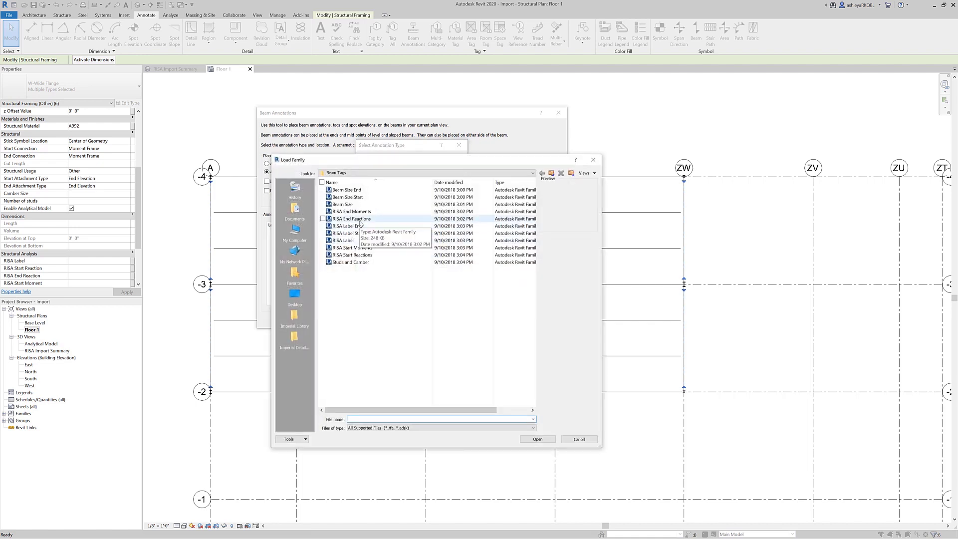
{"action": "left_click", "coordinate": [357, 219]}
{"action": "left_click", "coordinate": [538, 440]}
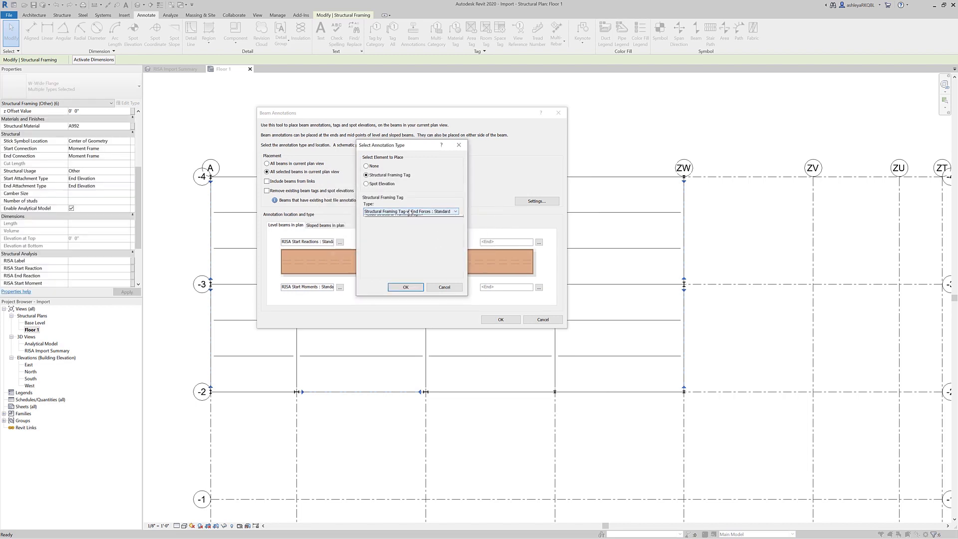
{"action": "left_click", "coordinate": [406, 287]}
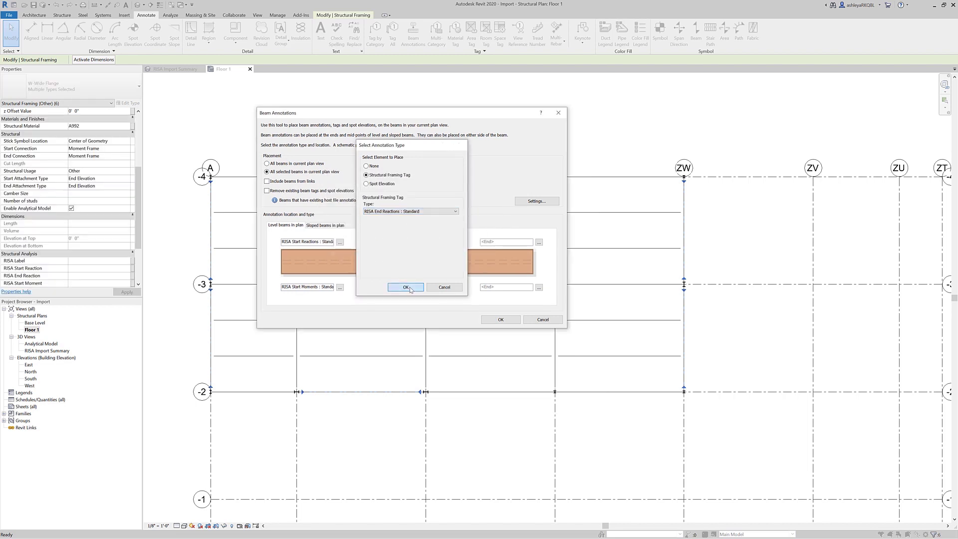
Step: Load the RISA End Moments tag family and assign its Standard type below the end of level beams
{"action": "left_click", "coordinate": [539, 287]}
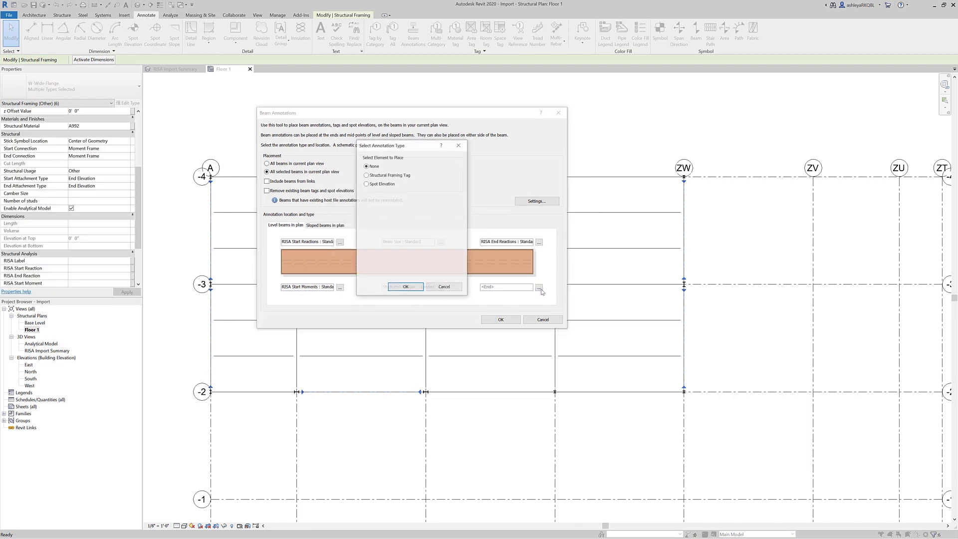
{"action": "left_click", "coordinate": [399, 175]}
{"action": "left_click", "coordinate": [401, 212]}
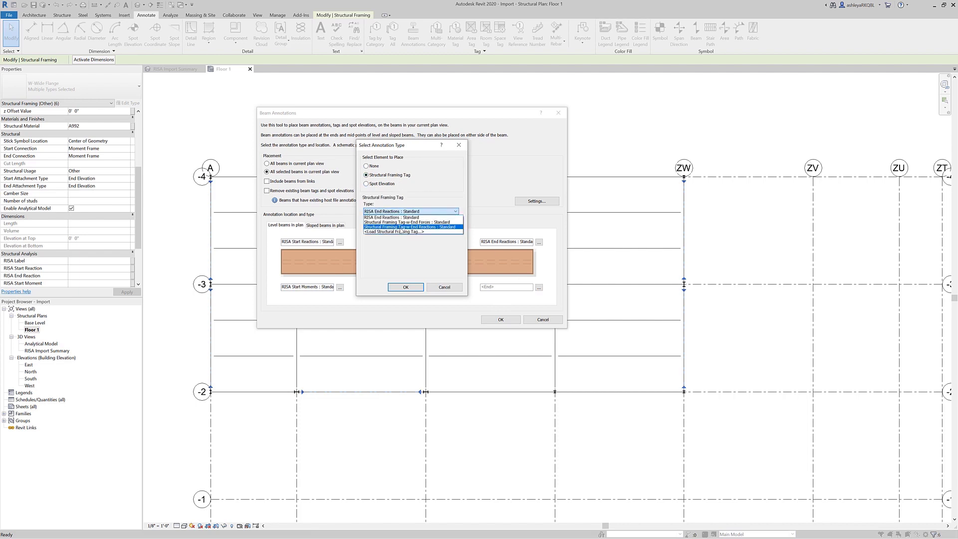
{"action": "left_click", "coordinate": [401, 232]}
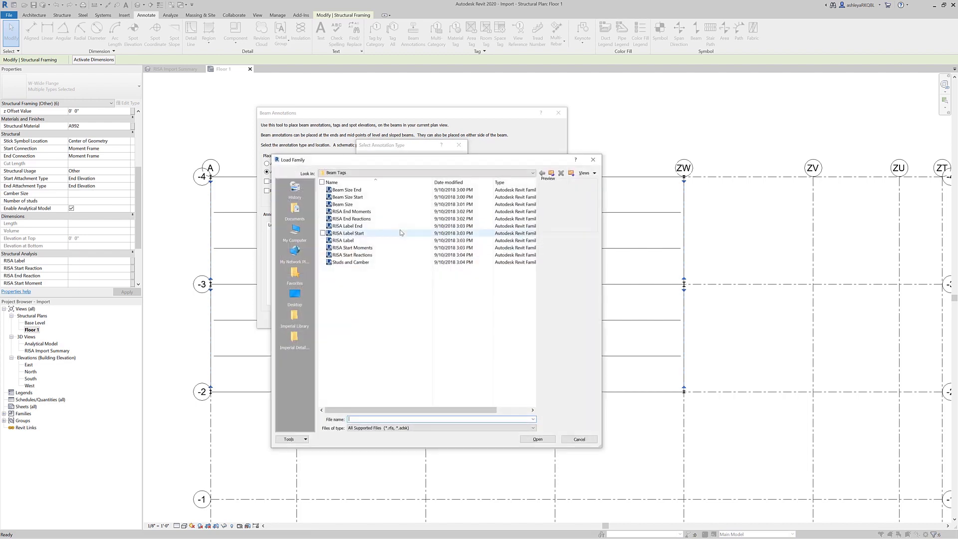
{"action": "left_click", "coordinate": [344, 213]}
{"action": "left_click", "coordinate": [538, 440]}
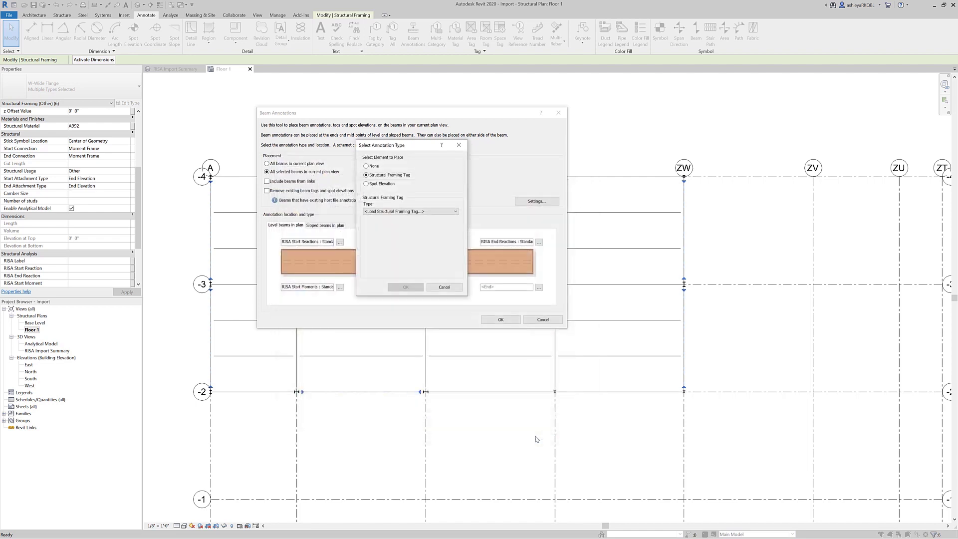
{"action": "left_click", "coordinate": [408, 212]}
{"action": "left_click", "coordinate": [407, 220]}
{"action": "left_click", "coordinate": [405, 288]}
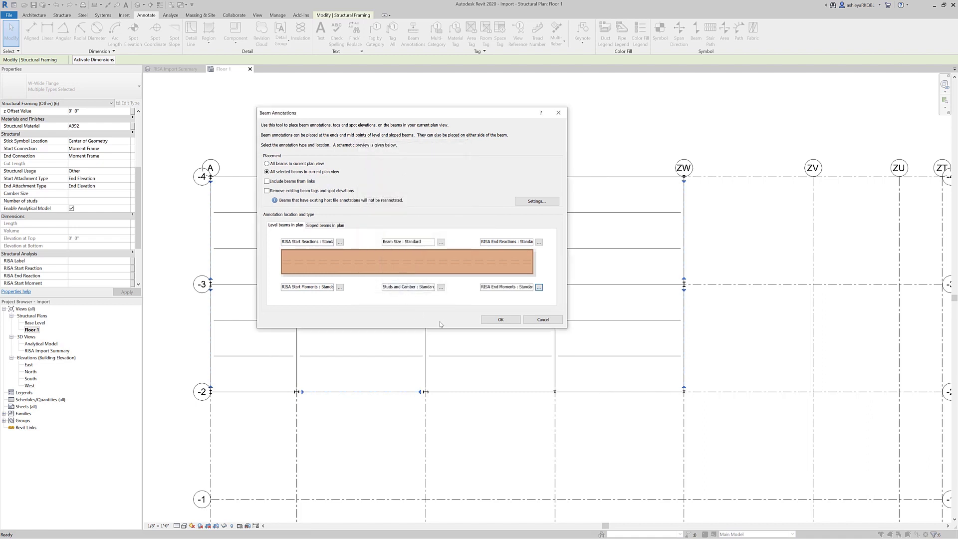
Step: Place the configured annotations on the selected moment frame beams and inspect the tags along grid -4
{"action": "left_click", "coordinate": [500, 320]}
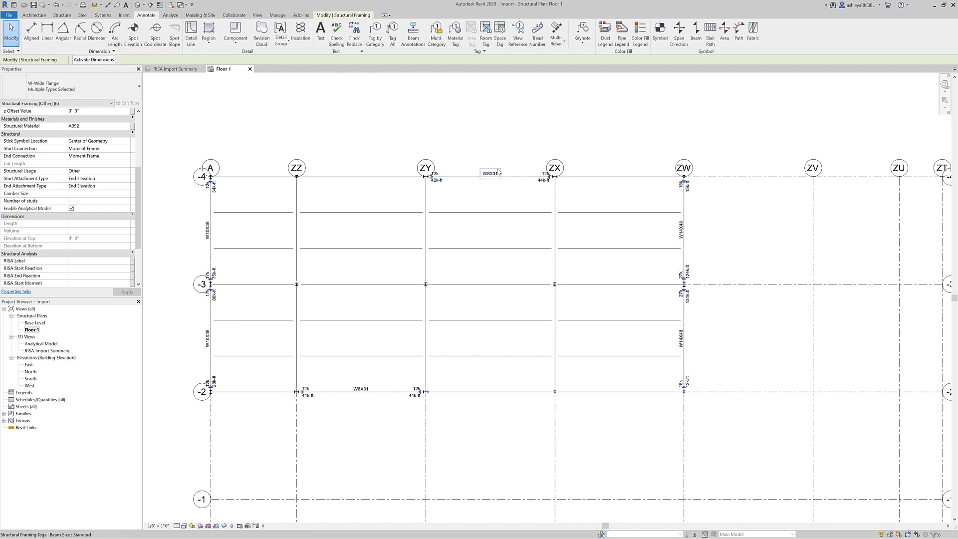
{"action": "scroll", "coordinate": [514, 174], "scroll_direction": "up", "scroll_amount": 3}
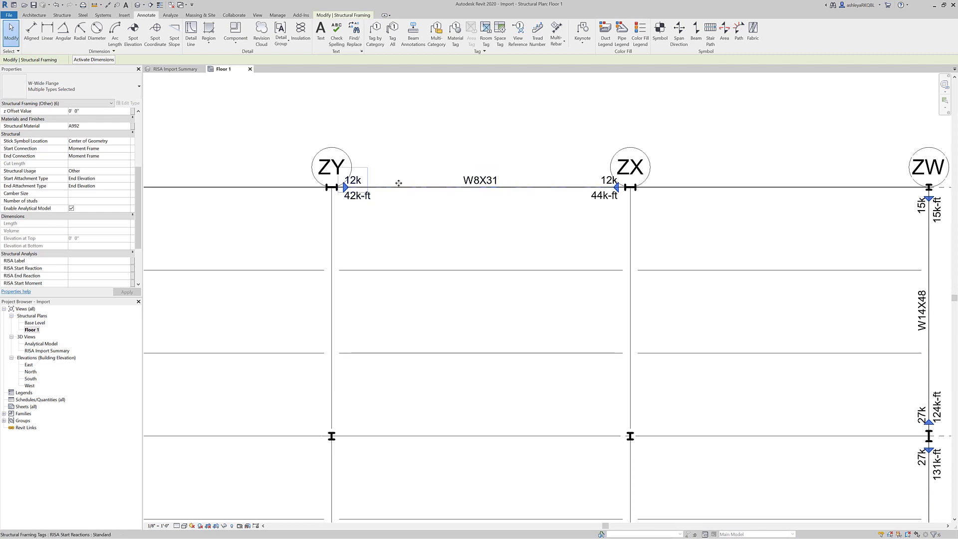
{"action": "scroll", "coordinate": [558, 236], "scroll_direction": "down", "scroll_amount": 2}
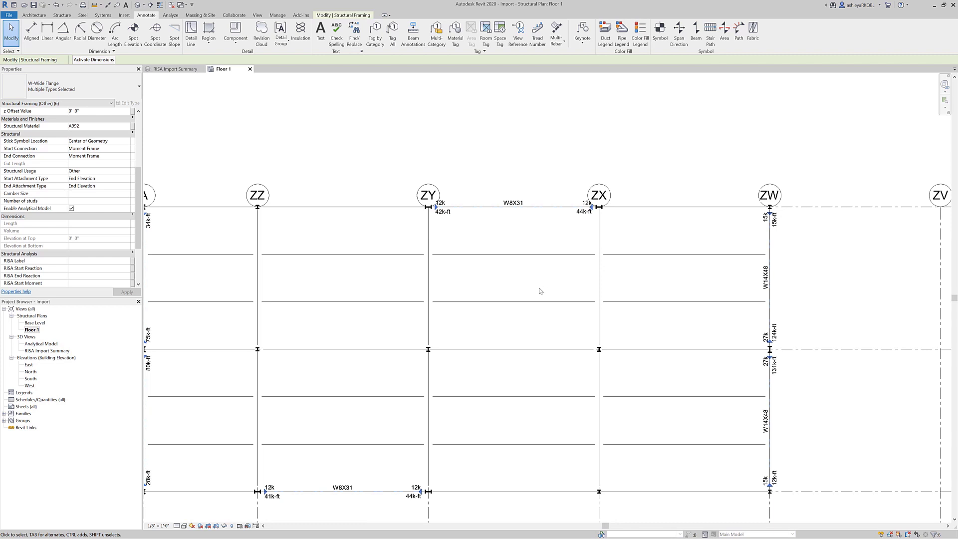
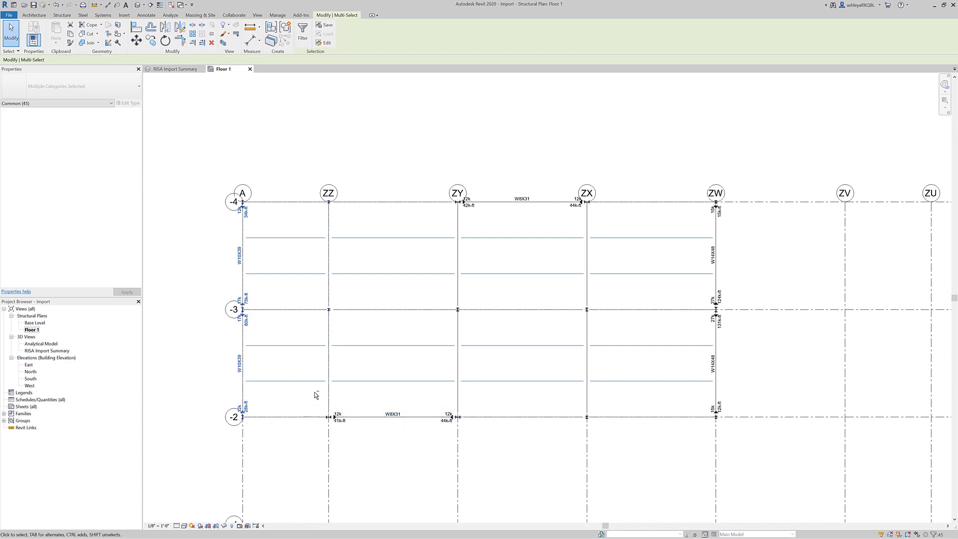
Step: Select only the Floor 1 beams without moment connections, excluding columns and already tagged frame beams, and open Beam Annotations for them
{"action": "left_click_drag", "start_coordinate": [225, 192], "coordinate": [251, 427], "text": "shift"}
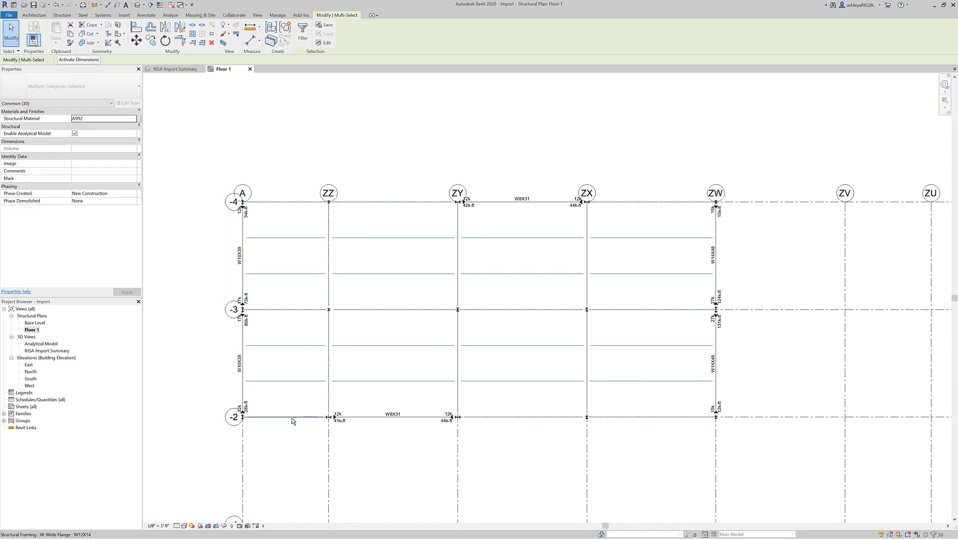
{"action": "left_click_drag", "start_coordinate": [319, 294], "coordinate": [337, 324], "text": "shift"}
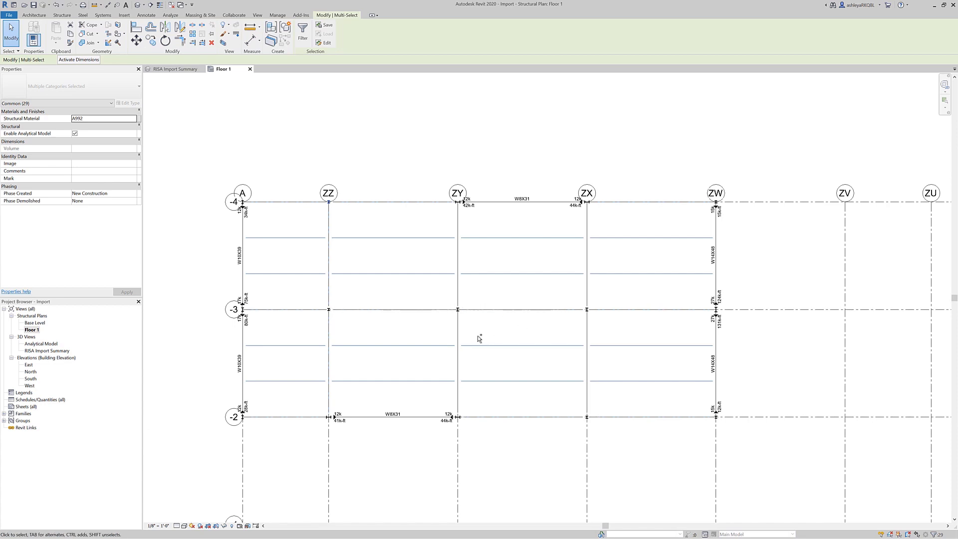
{"action": "left_click", "coordinate": [460, 295], "text": "ctrl"}
{"action": "left_click", "coordinate": [460, 294], "text": "ctrl"}
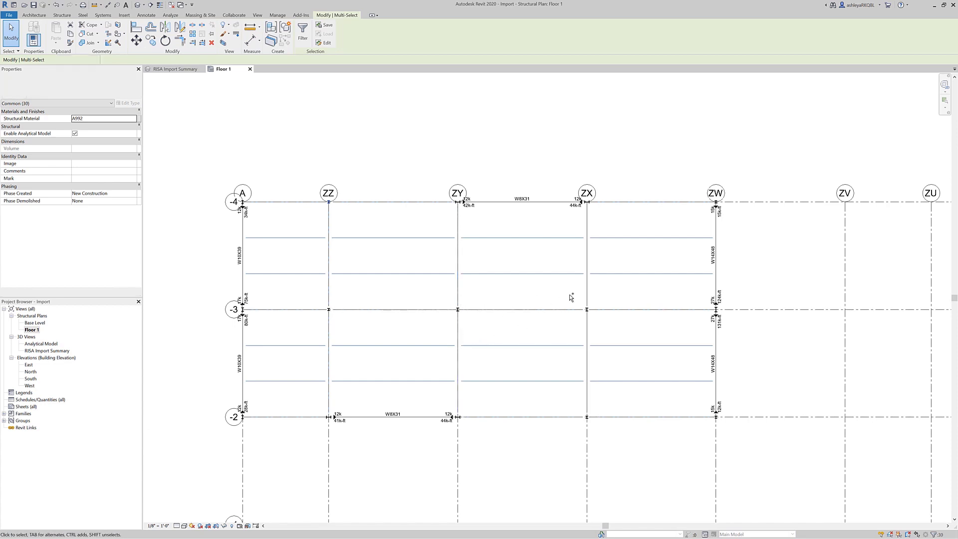
{"action": "left_click", "coordinate": [588, 290], "text": "ctrl"}
{"action": "left_click", "coordinate": [588, 339], "text": "ctrl"}
{"action": "left_click", "coordinate": [610, 419], "text": "ctrl"}
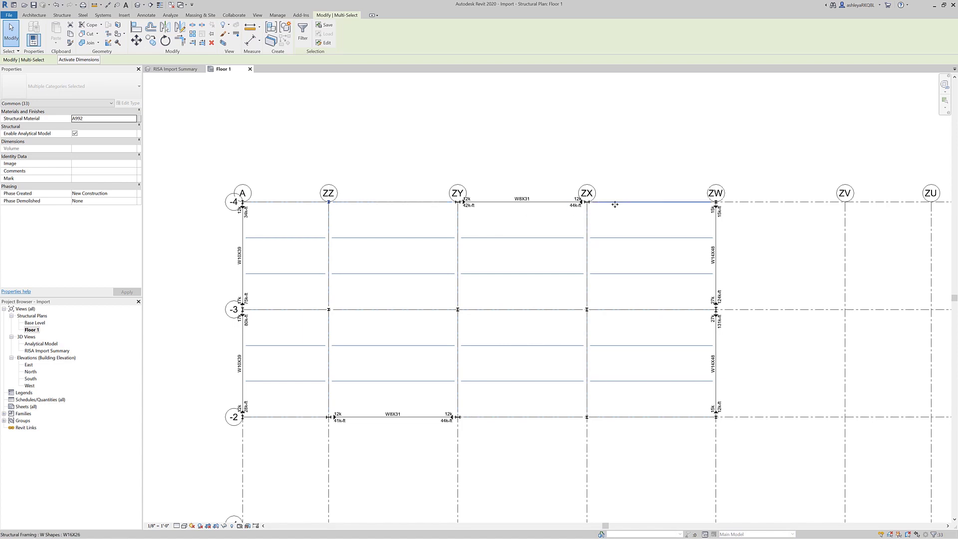
{"action": "left_click", "coordinate": [328, 211], "text": "shift"}
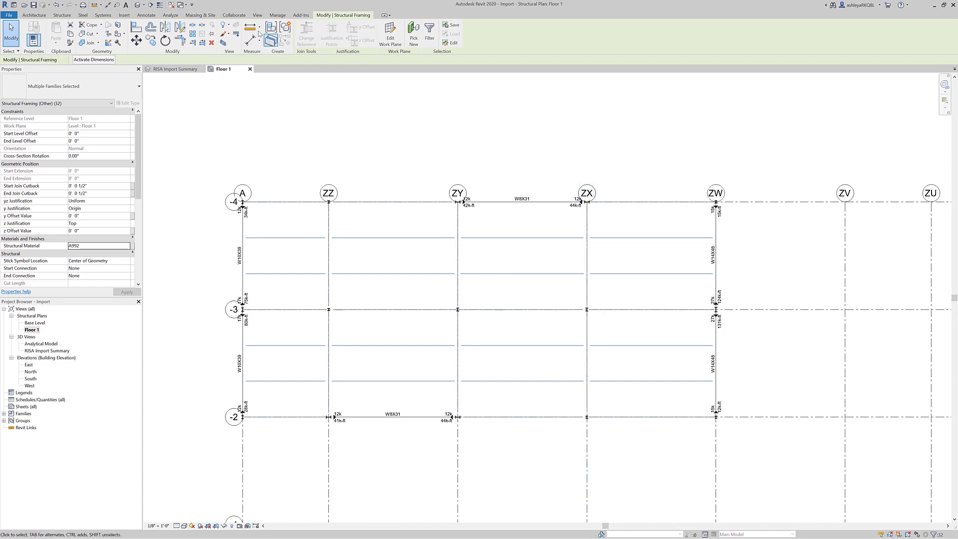
{"action": "left_click", "coordinate": [146, 15]}
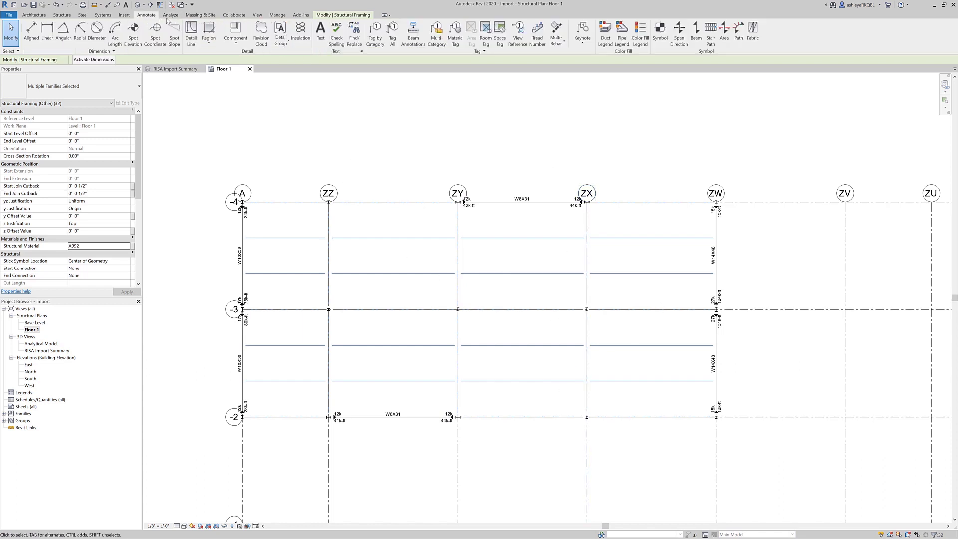
{"action": "left_click", "coordinate": [413, 35]}
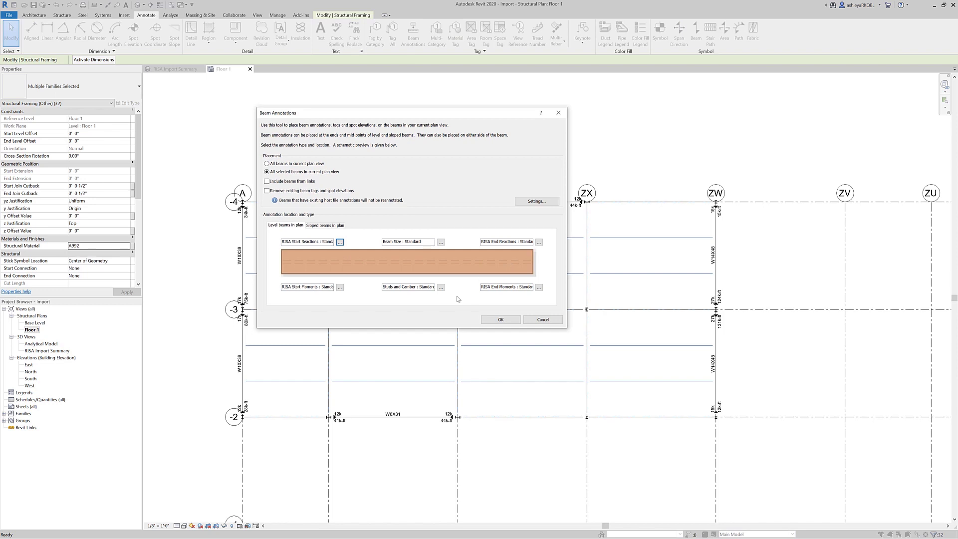
Step: Set the annotations below the start and end of level beams to None, place the remaining tags on the selected beams, and clear the selection
{"action": "left_click", "coordinate": [340, 290]}
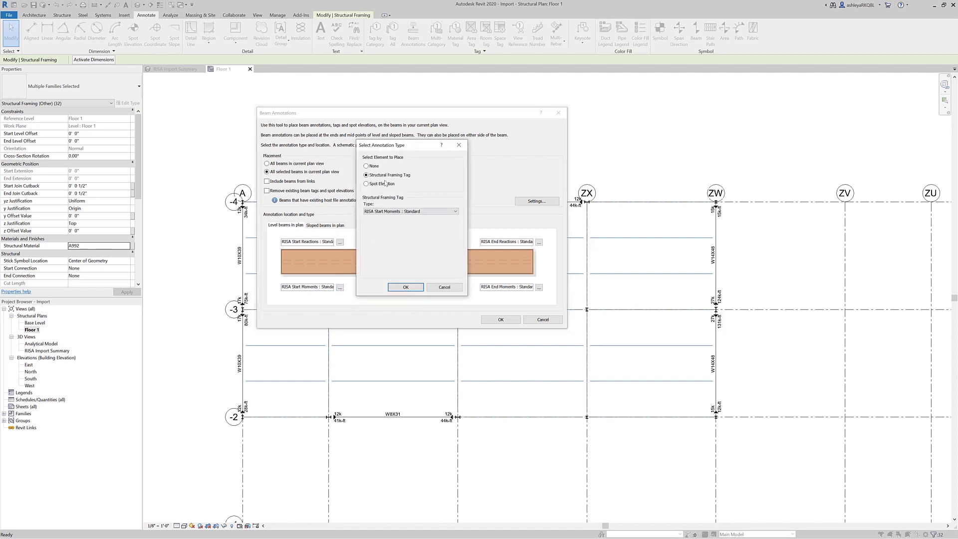
{"action": "left_click", "coordinate": [367, 166]}
{"action": "left_click", "coordinate": [406, 287]}
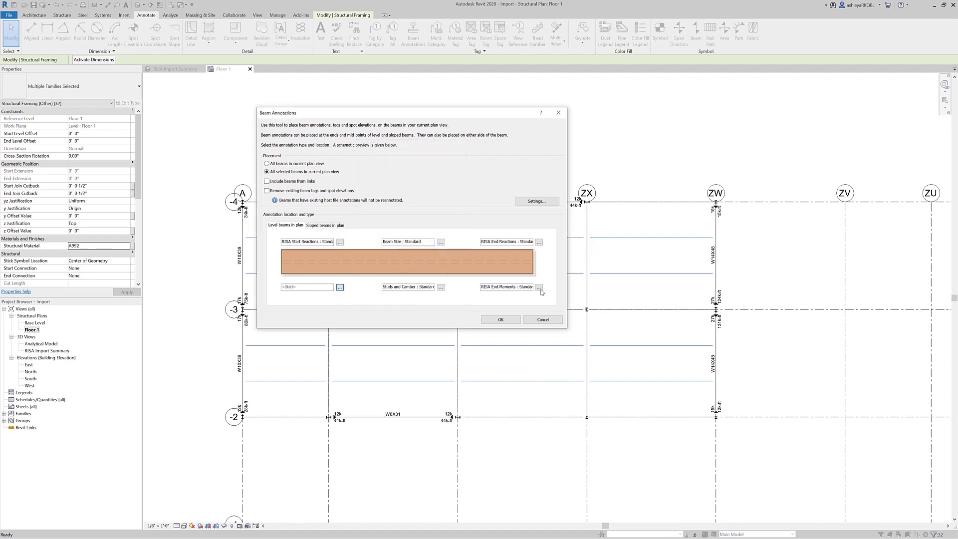
{"action": "left_click", "coordinate": [539, 242]}
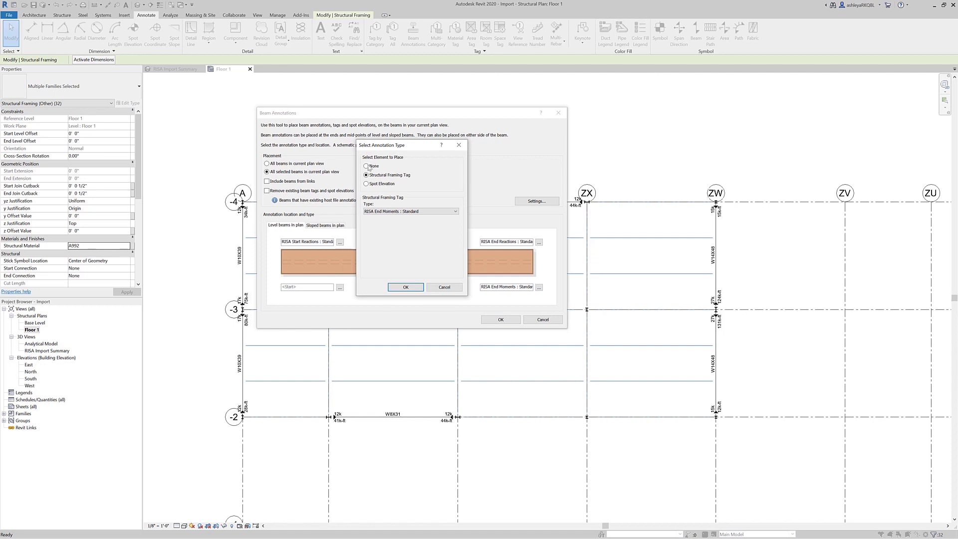
{"action": "left_click", "coordinate": [408, 288]}
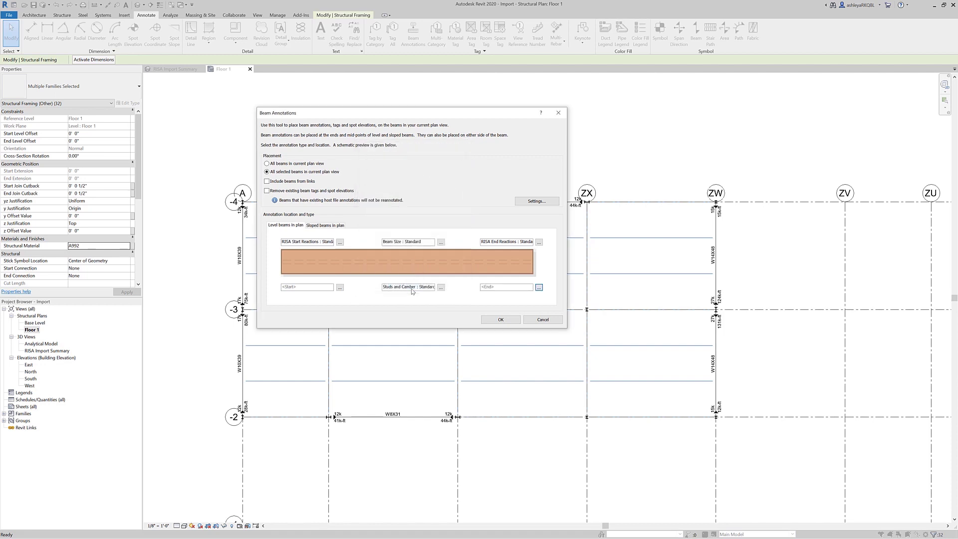
{"action": "left_click", "coordinate": [495, 320]}
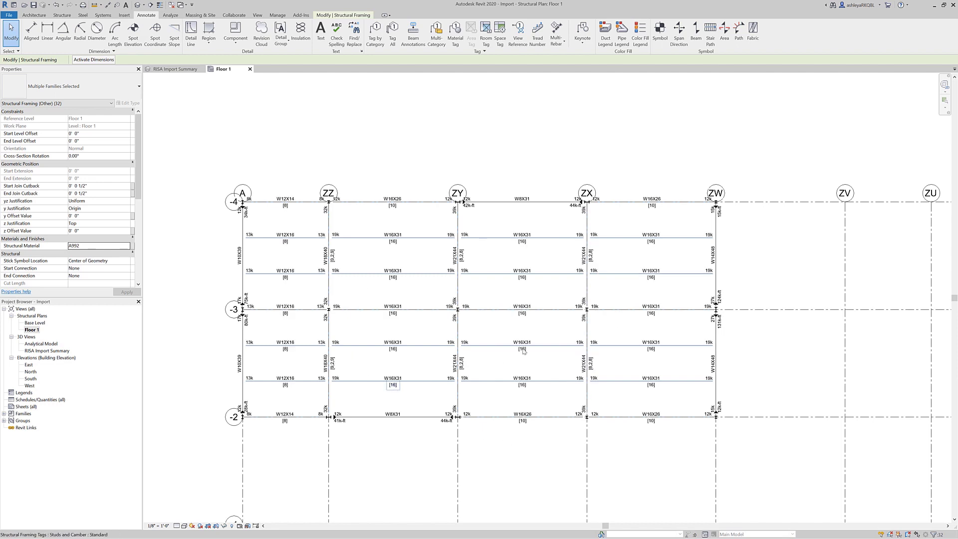
{"action": "middle_click_drag", "start_coordinate": [522, 344], "coordinate": [507, 342]}
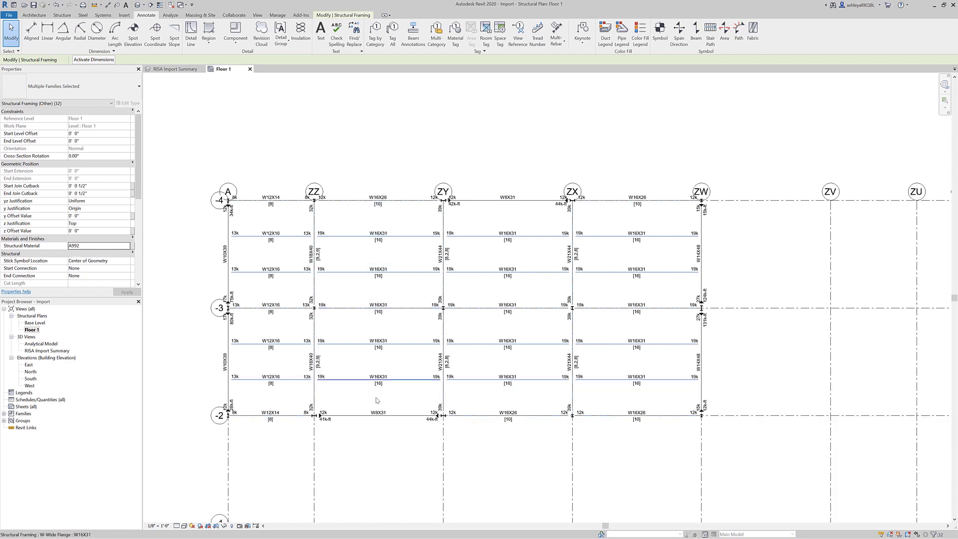
{"action": "left_click", "coordinate": [490, 463]}
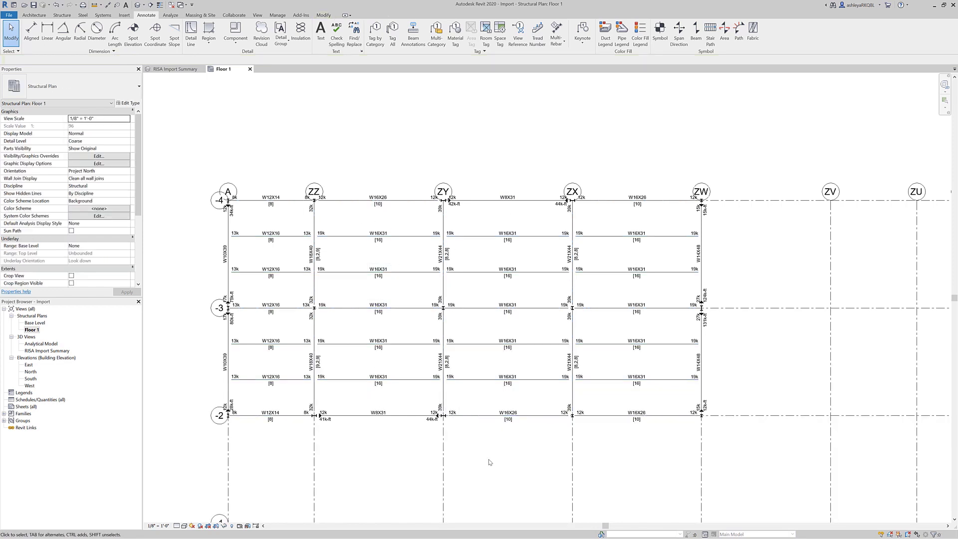